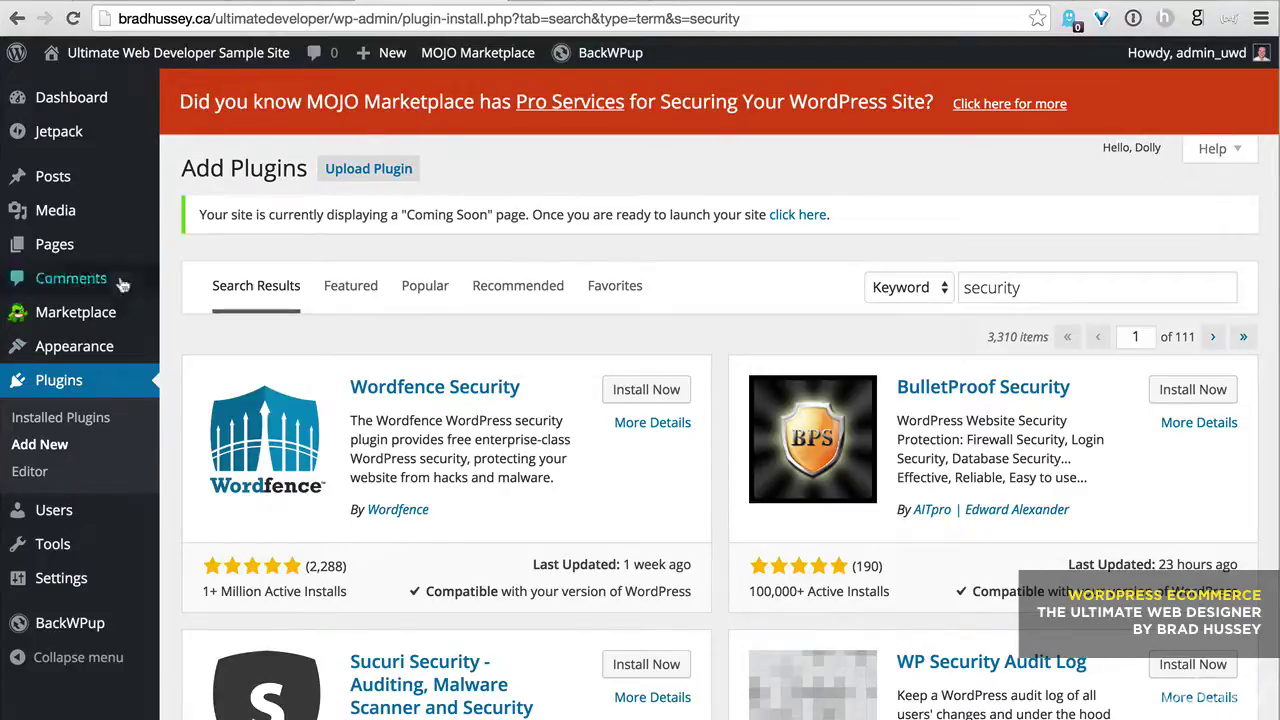
Open the list of installed plugins and activate WooCommerce.
{"action": "mouse_move", "coordinate": [72, 320]}
{"action": "left_click", "coordinate": [218, 16]}
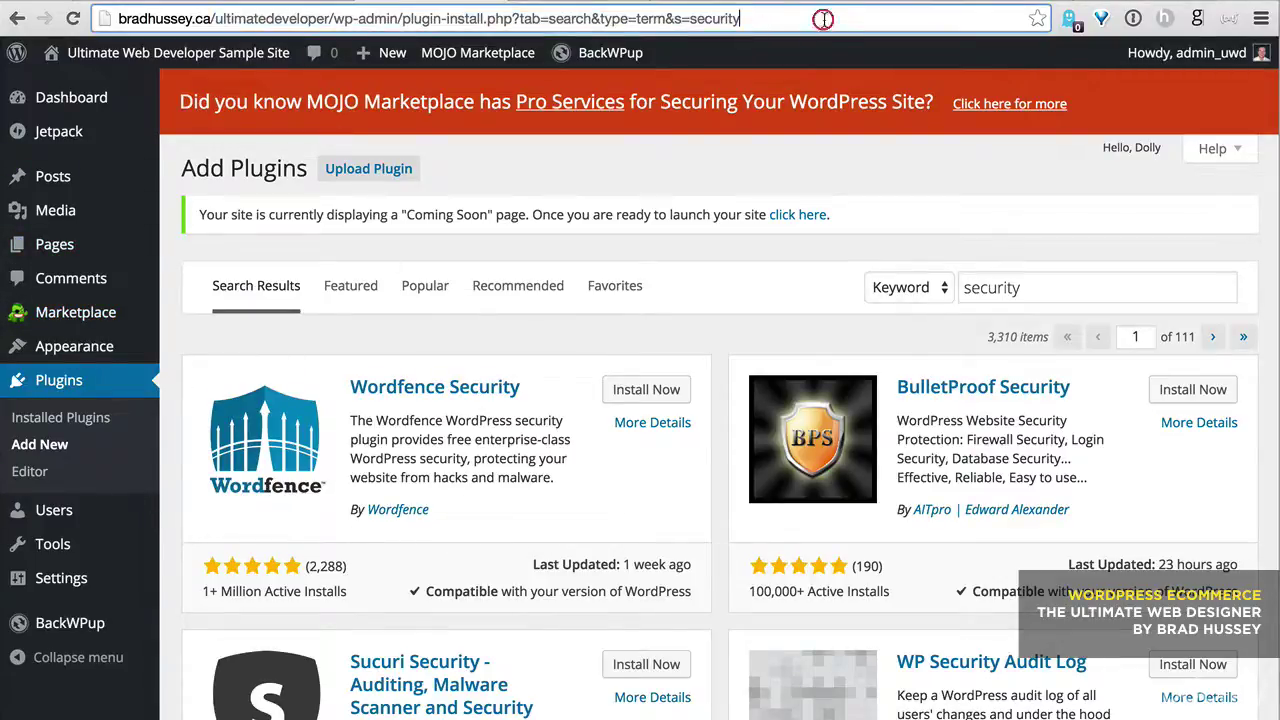
{"action": "left_click", "coordinate": [818, 18]}
{"action": "left_click", "coordinate": [99, 386]}
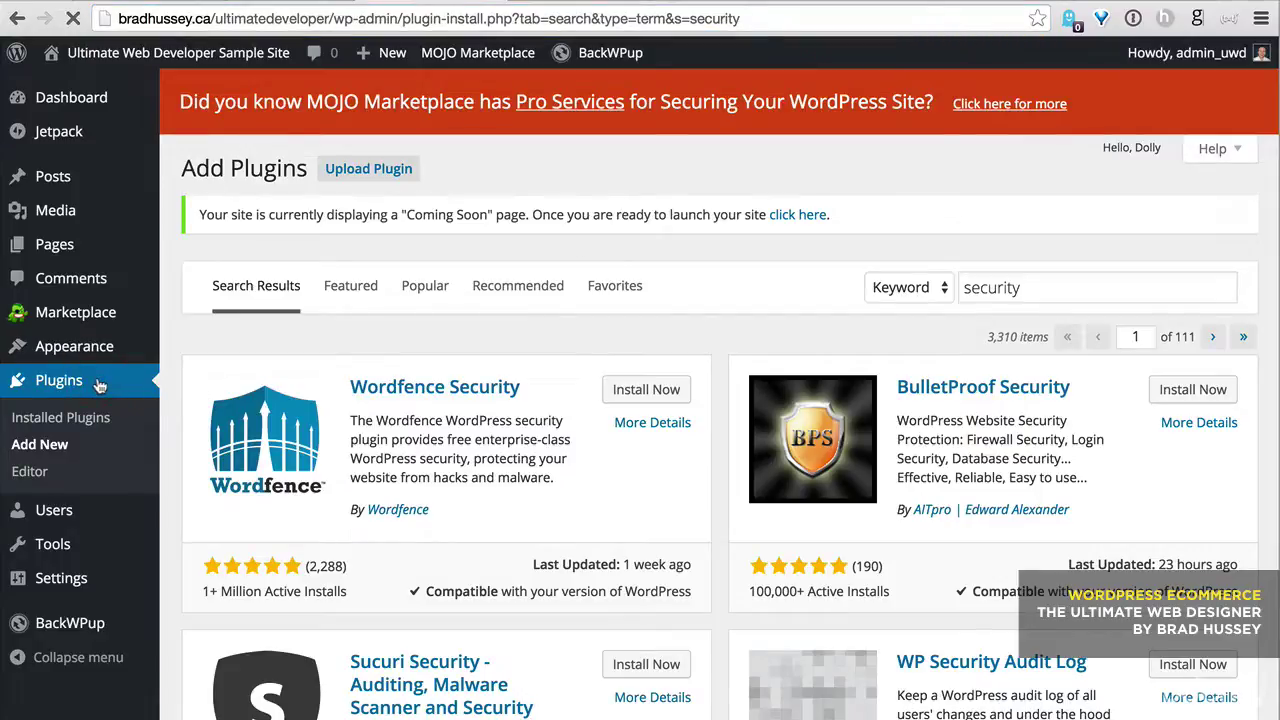
{"action": "scroll", "coordinate": [707, 398], "scroll_direction": "down", "scroll_amount": 5}
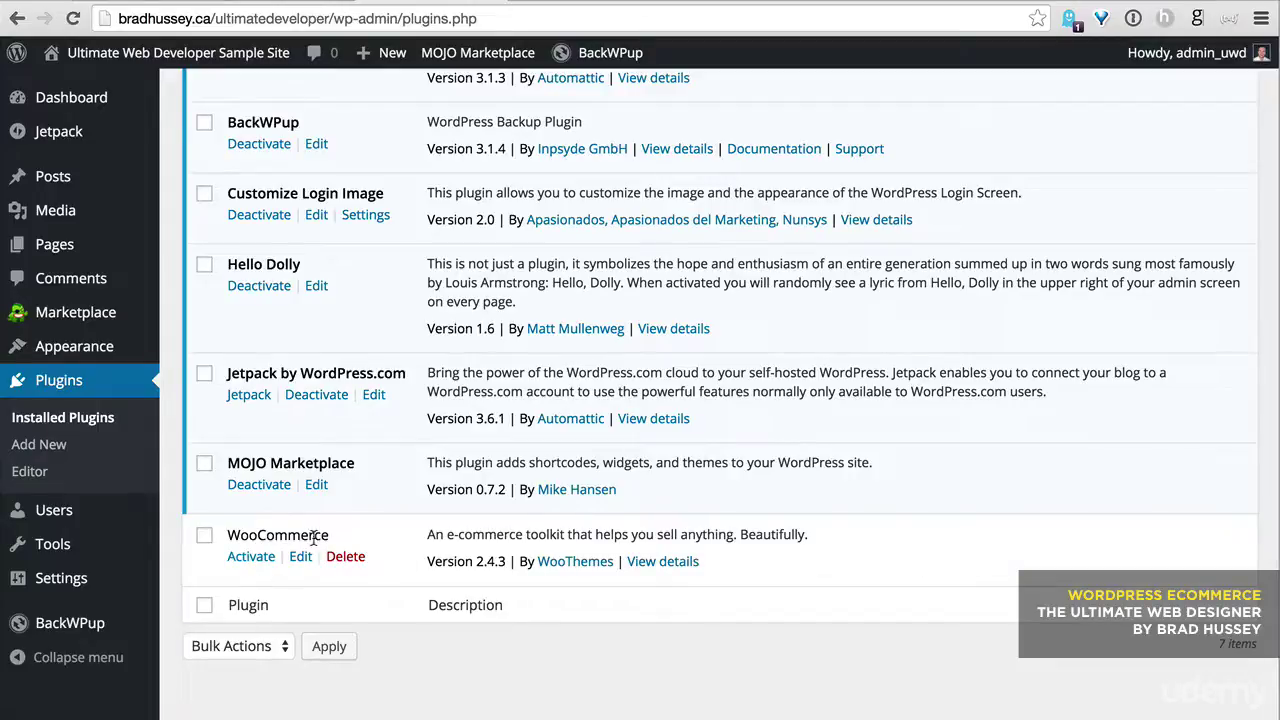
{"action": "left_click_drag", "start_coordinate": [332, 537], "coordinate": [230, 540]}
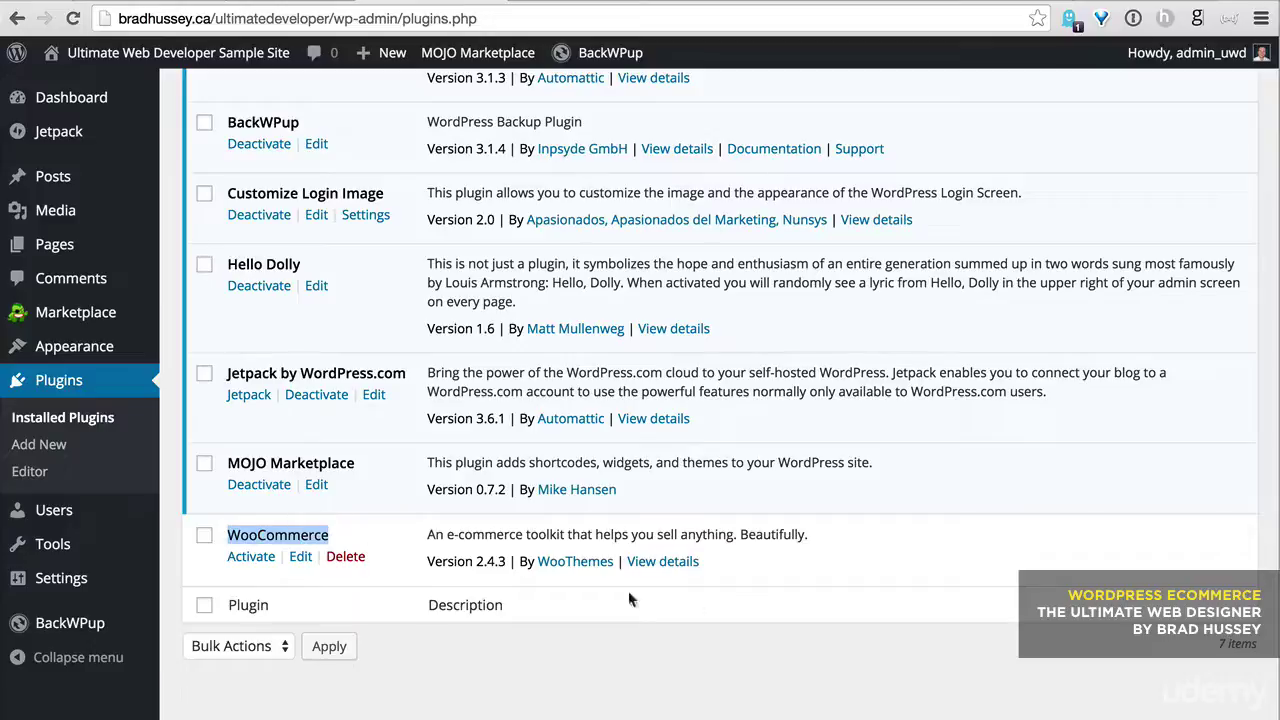
{"action": "left_click", "coordinate": [251, 558]}
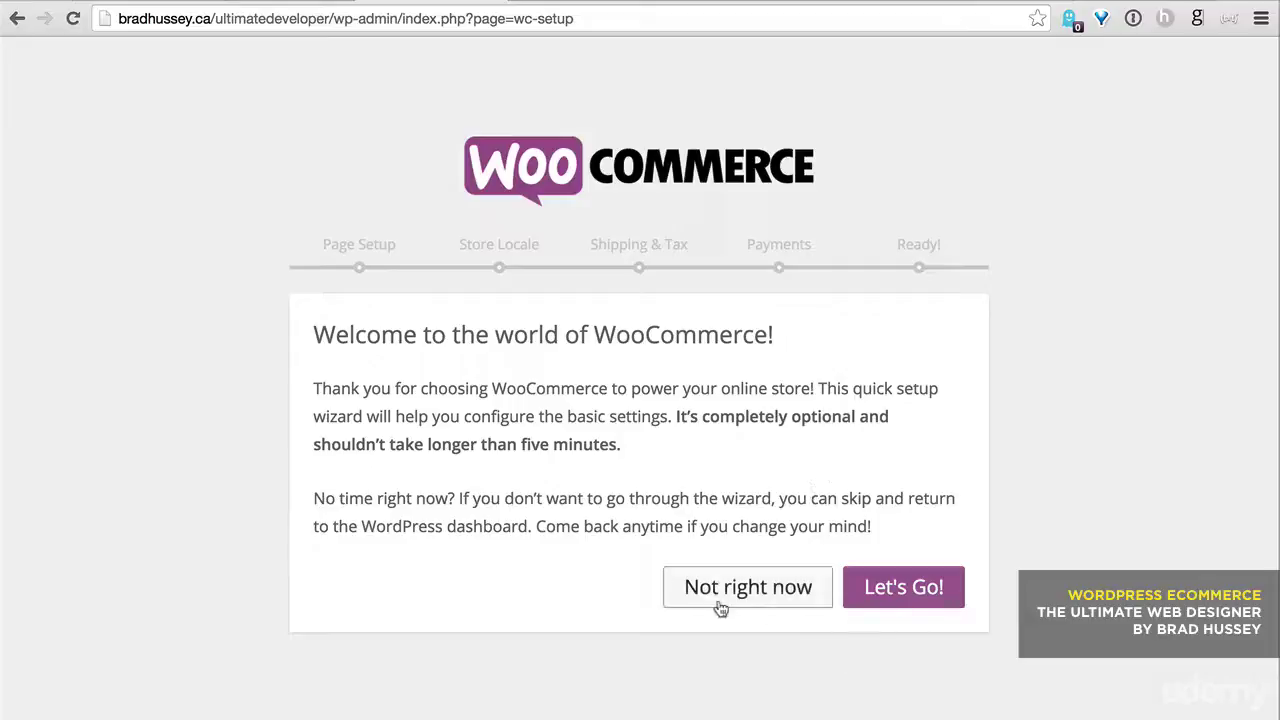
Start the WooCommerce setup wizard and accept automatic creation of the Shop, Cart, Checkout and My Account pages.
{"action": "left_click", "coordinate": [920, 603]}
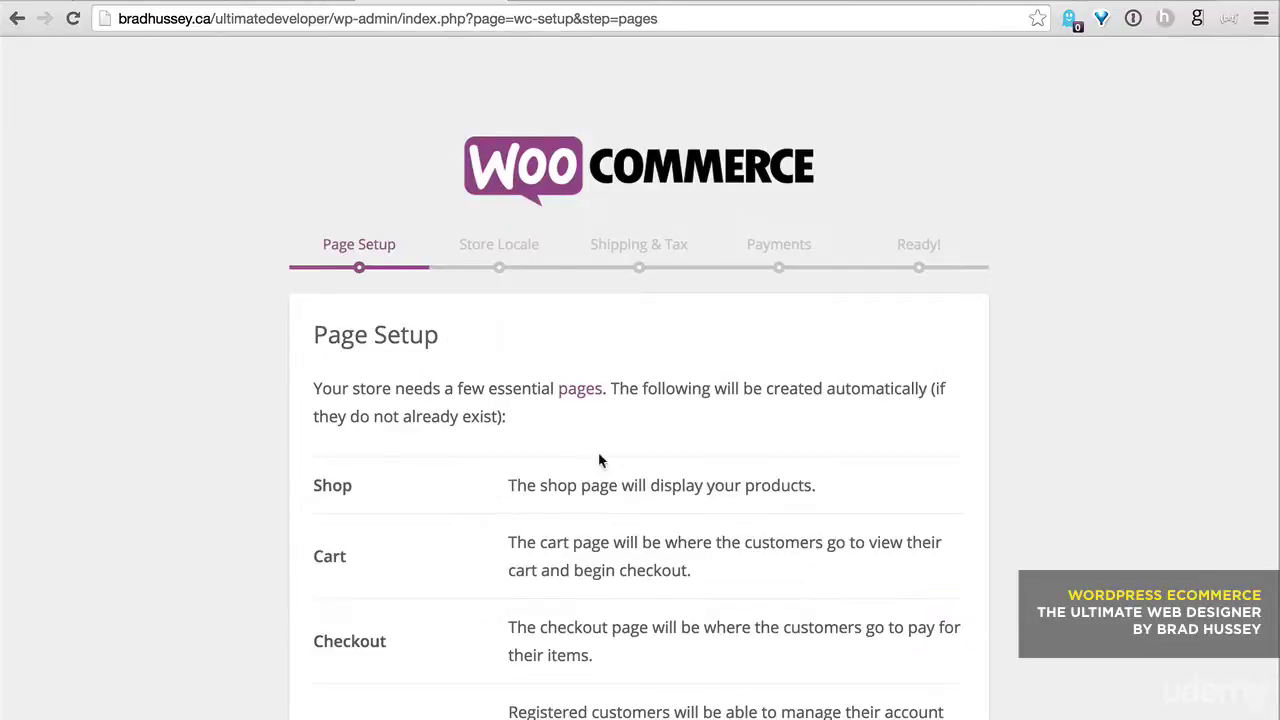
{"action": "scroll", "coordinate": [600, 460], "scroll_direction": "down", "scroll_amount": 3}
{"action": "left_click", "coordinate": [607, 345]}
{"action": "scroll", "coordinate": [272, 250], "scroll_direction": "down", "scroll_amount": 1}
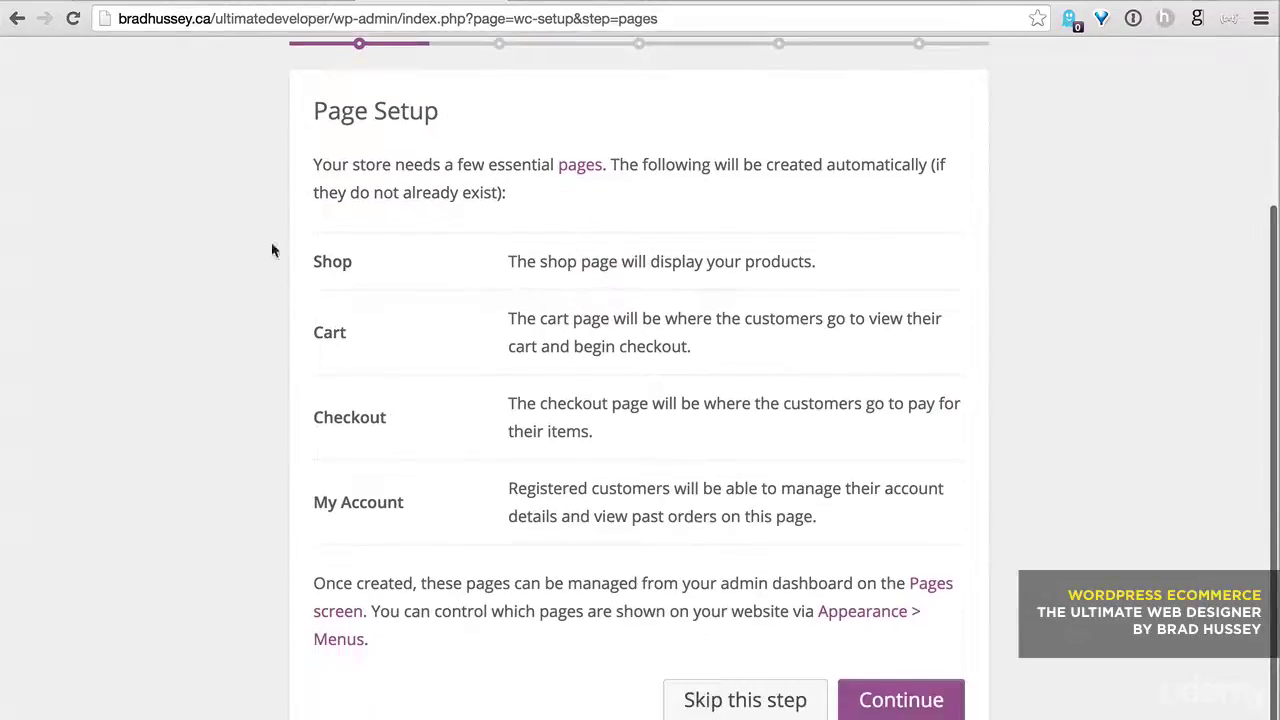
{"action": "left_click", "coordinate": [920, 706]}
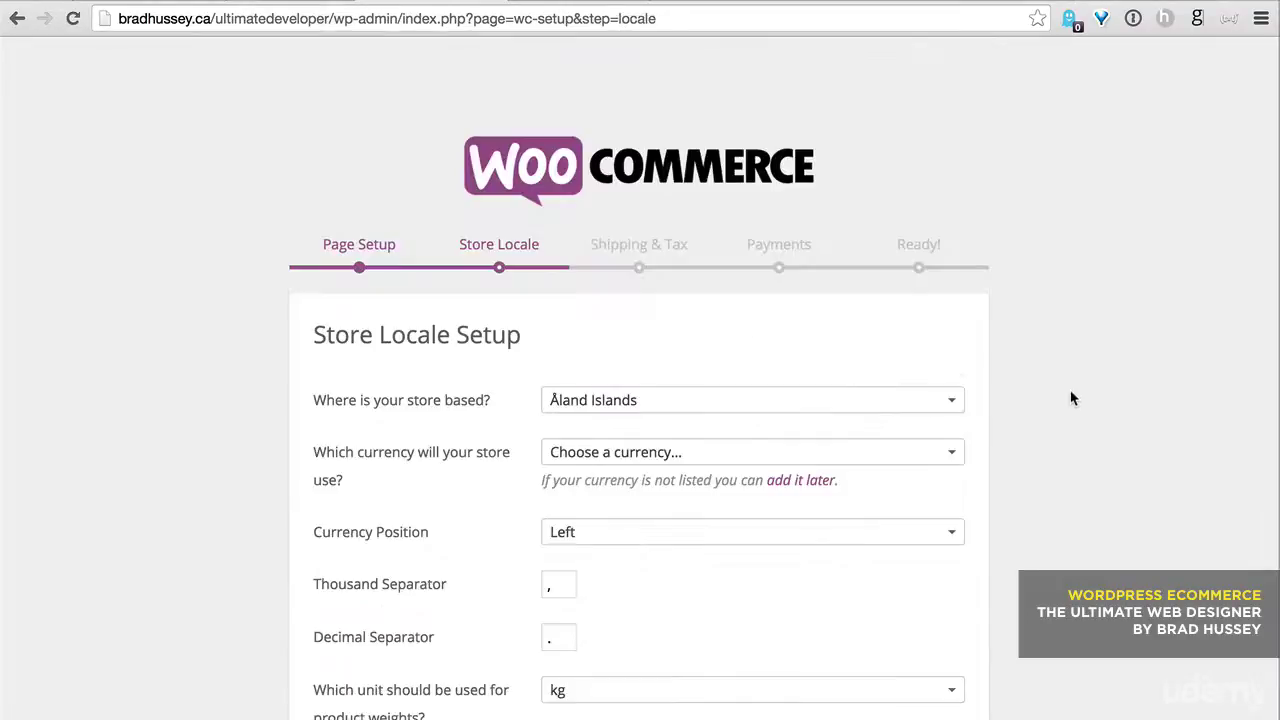
Set the store's base location to Canada — Alberta and continue with Canadian Dollars, kg and cm.
{"action": "scroll", "coordinate": [1070, 405], "scroll_direction": "down", "scroll_amount": 2}
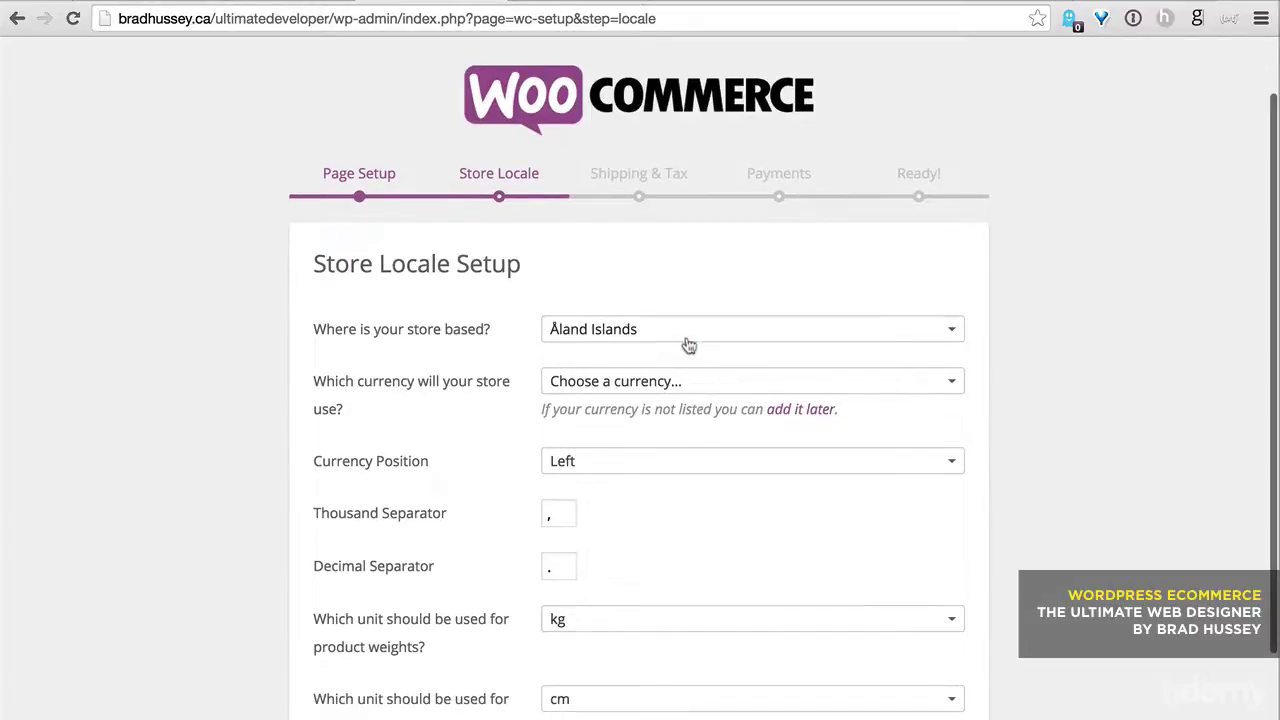
{"action": "left_click", "coordinate": [687, 330]}
{"action": "type", "text": "can"}
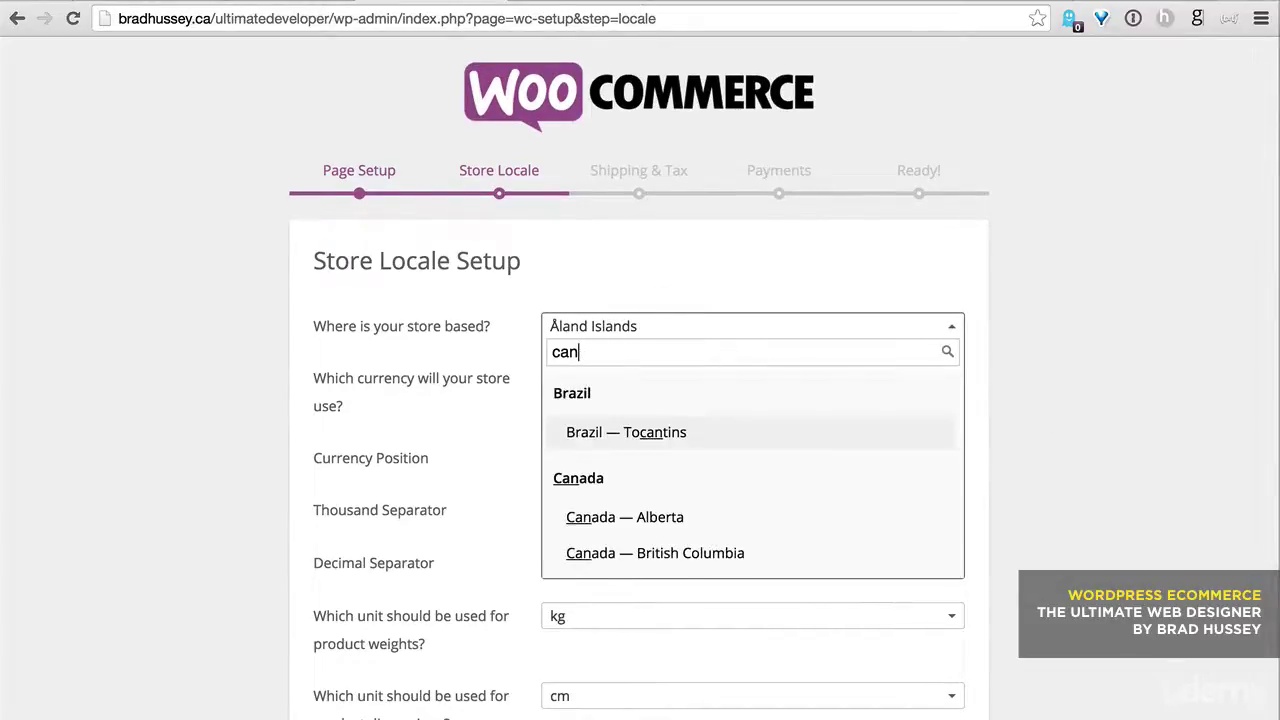
{"action": "left_click", "coordinate": [645, 517]}
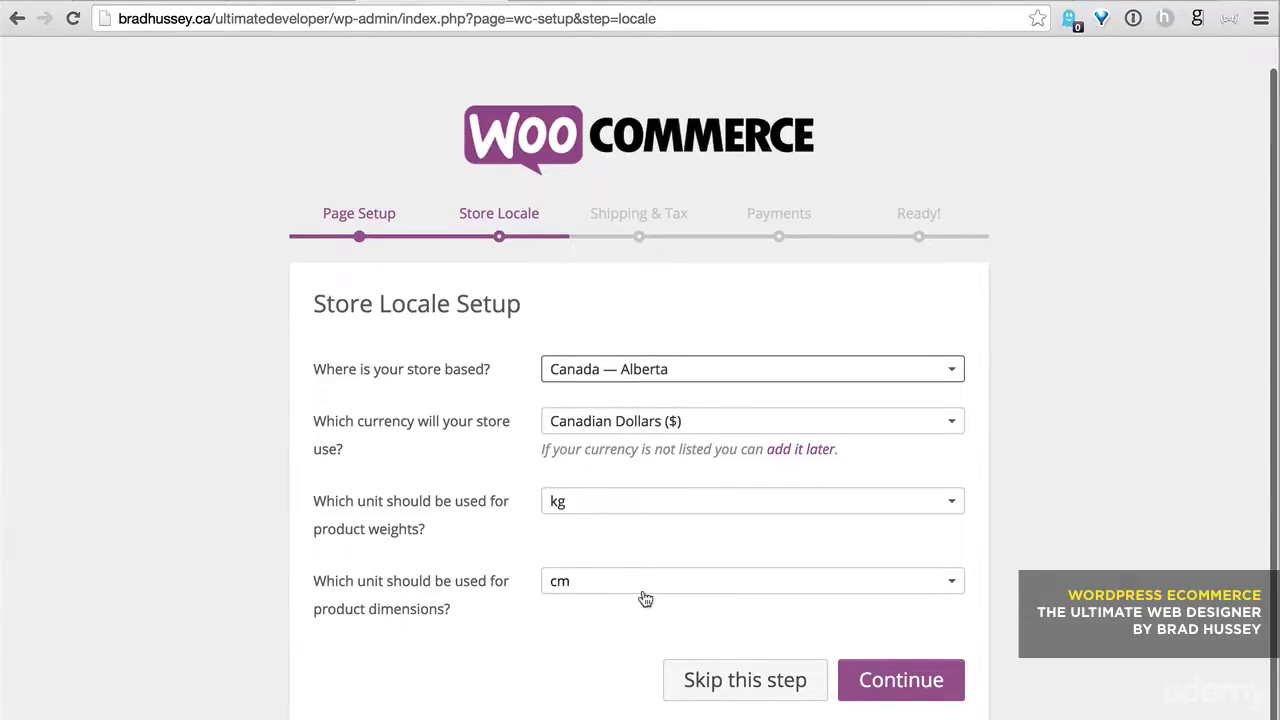
{"action": "left_click", "coordinate": [920, 678]}
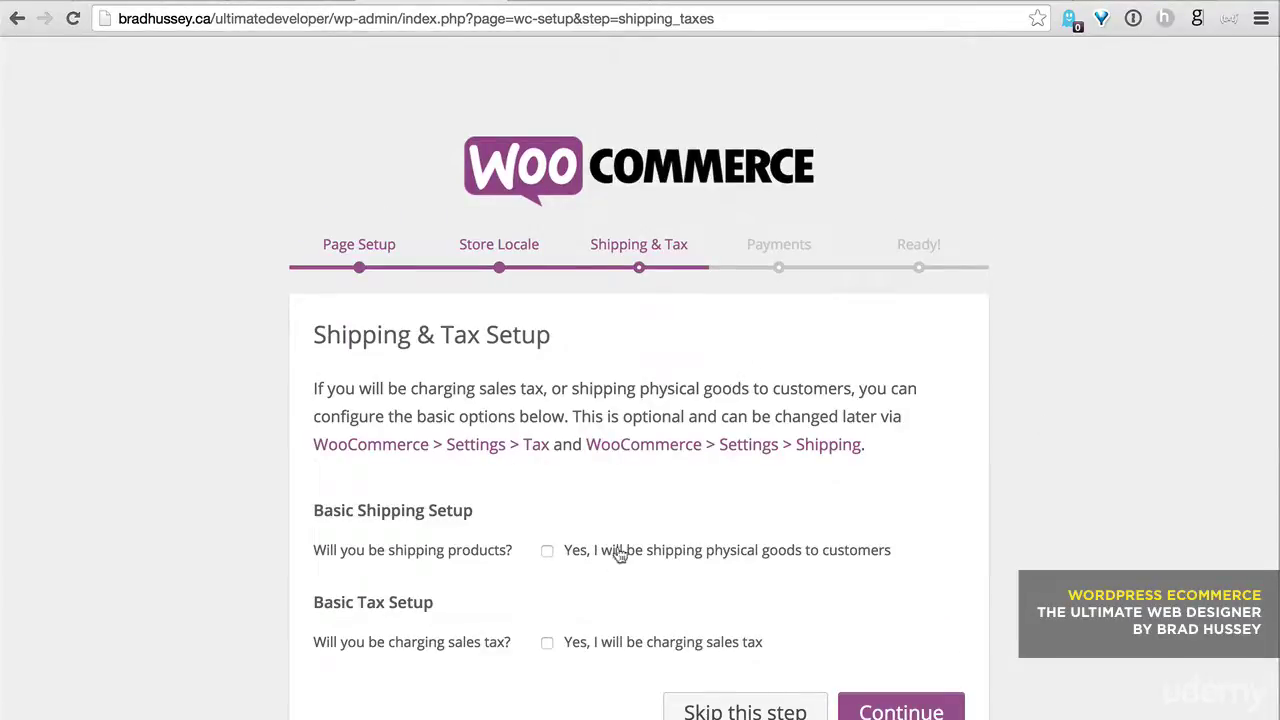
Skip both the shipping and tax setup and the payments setup to finish the wizard.
{"action": "scroll", "coordinate": [837, 627], "scroll_direction": "down", "scroll_amount": 1}
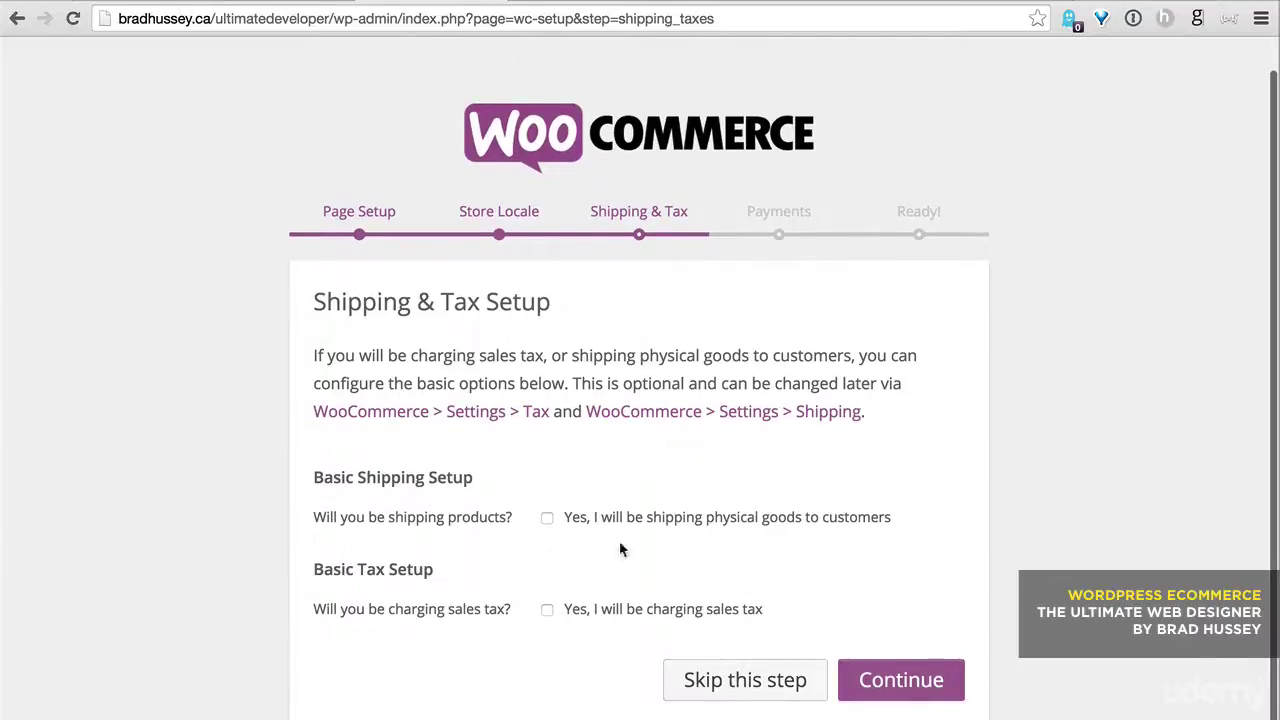
{"action": "left_click", "coordinate": [722, 675]}
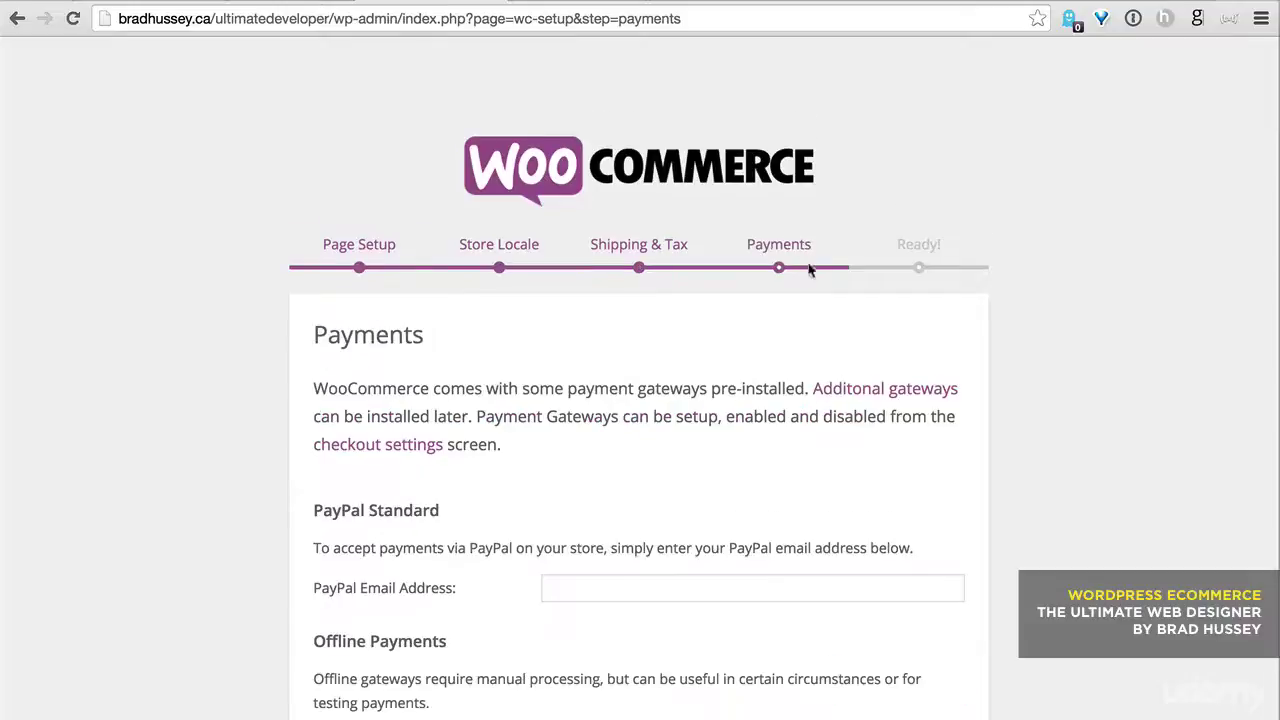
{"action": "scroll", "coordinate": [608, 477], "scroll_direction": "down", "scroll_amount": 3}
{"action": "left_click", "coordinate": [671, 407]}
{"action": "scroll", "coordinate": [1001, 455], "scroll_direction": "down", "scroll_amount": 1}
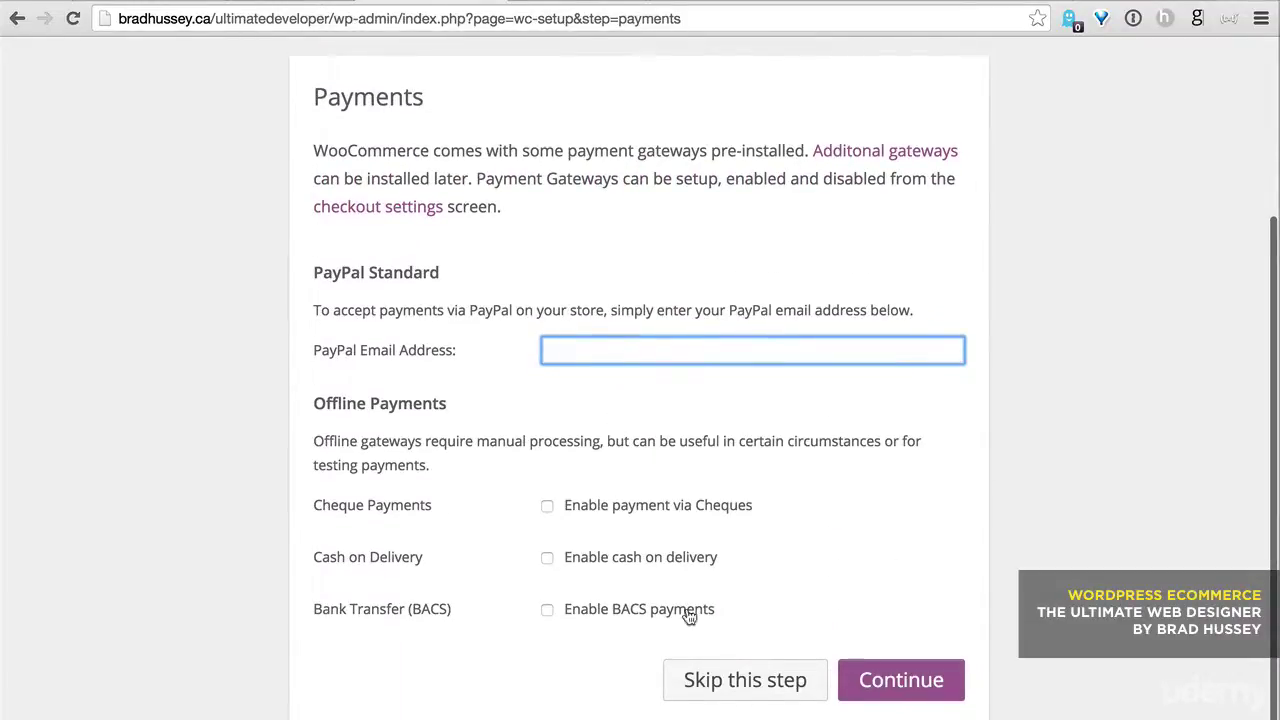
{"action": "left_click", "coordinate": [779, 688]}
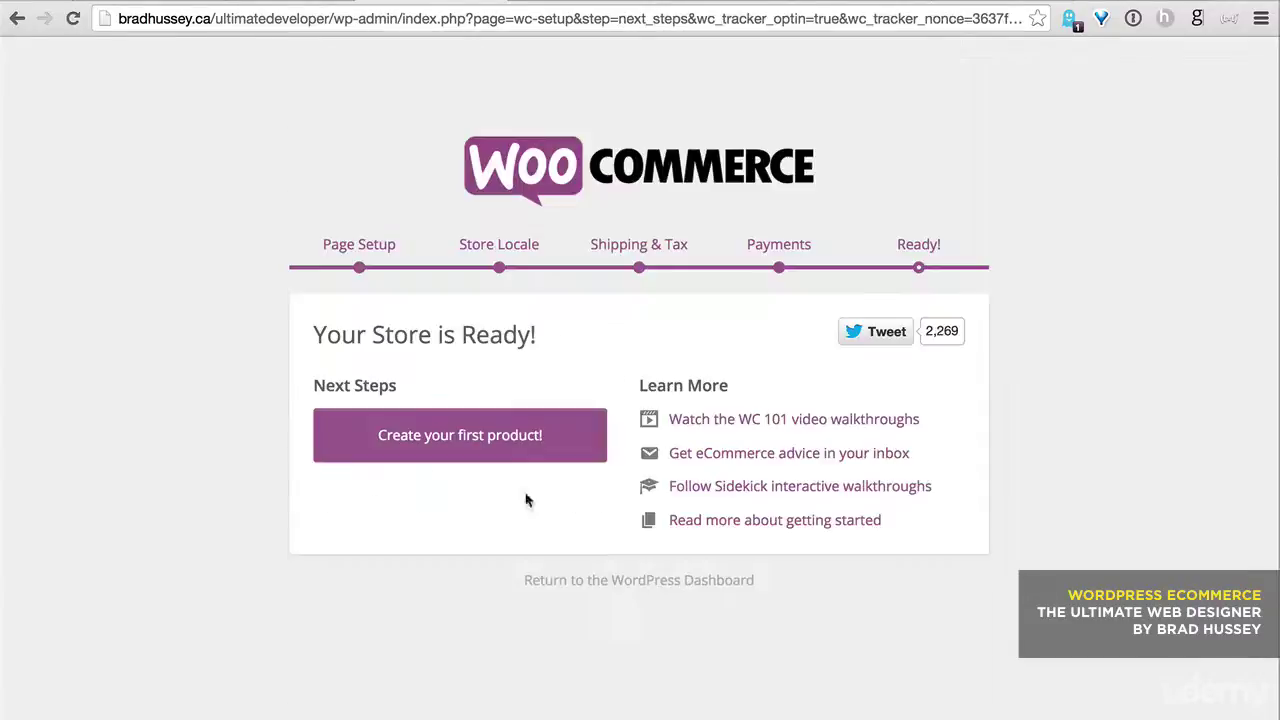
Create the first product, name it "Underpants" and fill its description with the "Fusce dapibus, tellus ac cursus commodo" placeholder paragraph.
{"action": "left_click", "coordinate": [533, 440]}
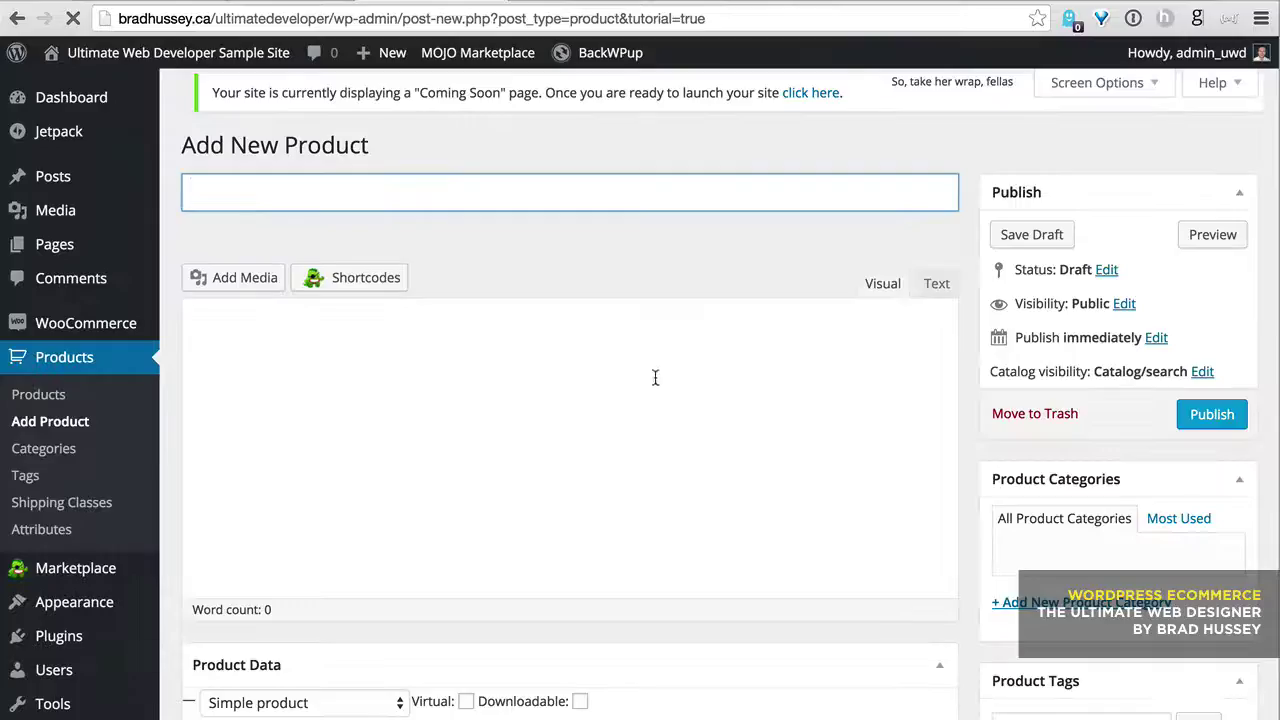
{"action": "type", "text": "U"}
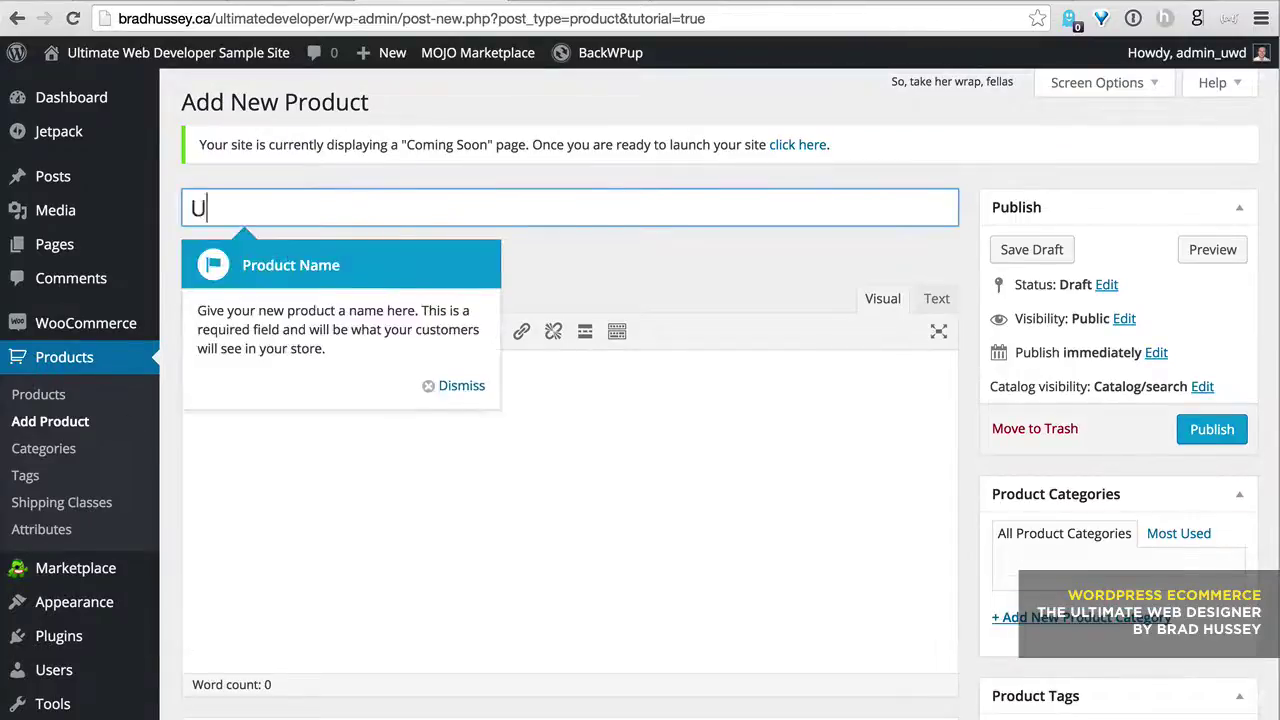
{"action": "type", "text": "nderpants"}
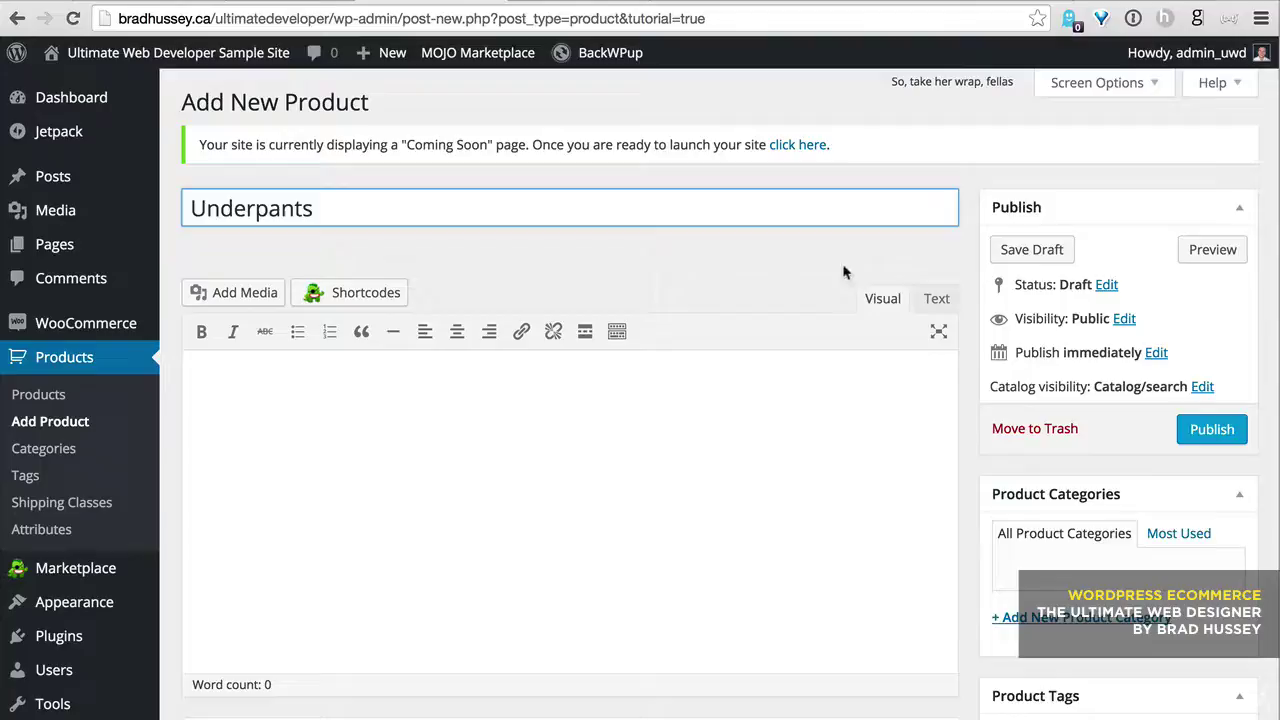
{"action": "left_click", "coordinate": [636, 477]}
{"action": "left_click", "coordinate": [488, 450]}
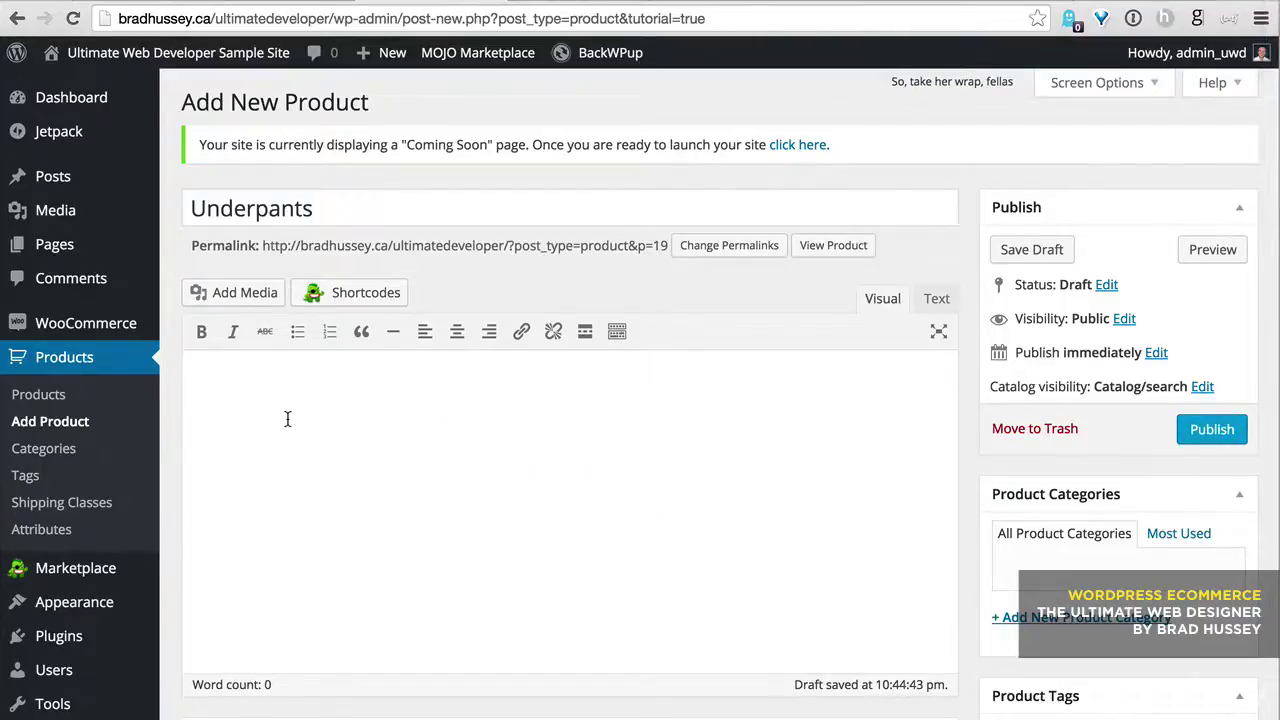
{"action": "type", "text": "Fusce dapibus, tellus ac cursus commodo, tortor mauris condimentum nibh, ut fermentum massa justo sit amet risus. Sed posuere consectetur est at lobortis. Etiam porta sem malesuada magna mollis euismod."}
Enter "Delicates" as a new product category name and keep the product type as Simple product.
{"action": "left_click", "coordinate": [1108, 619]}
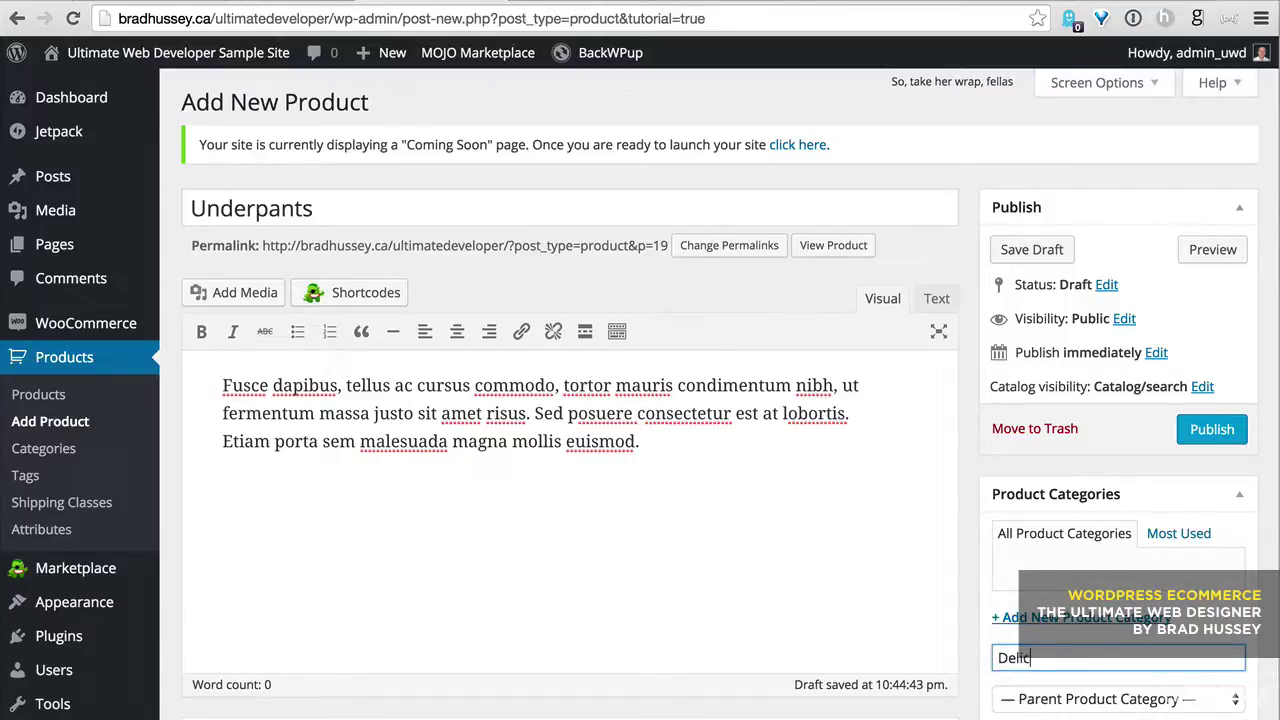
{"action": "scroll", "coordinate": [662, 498], "scroll_direction": "down", "scroll_amount": 7}
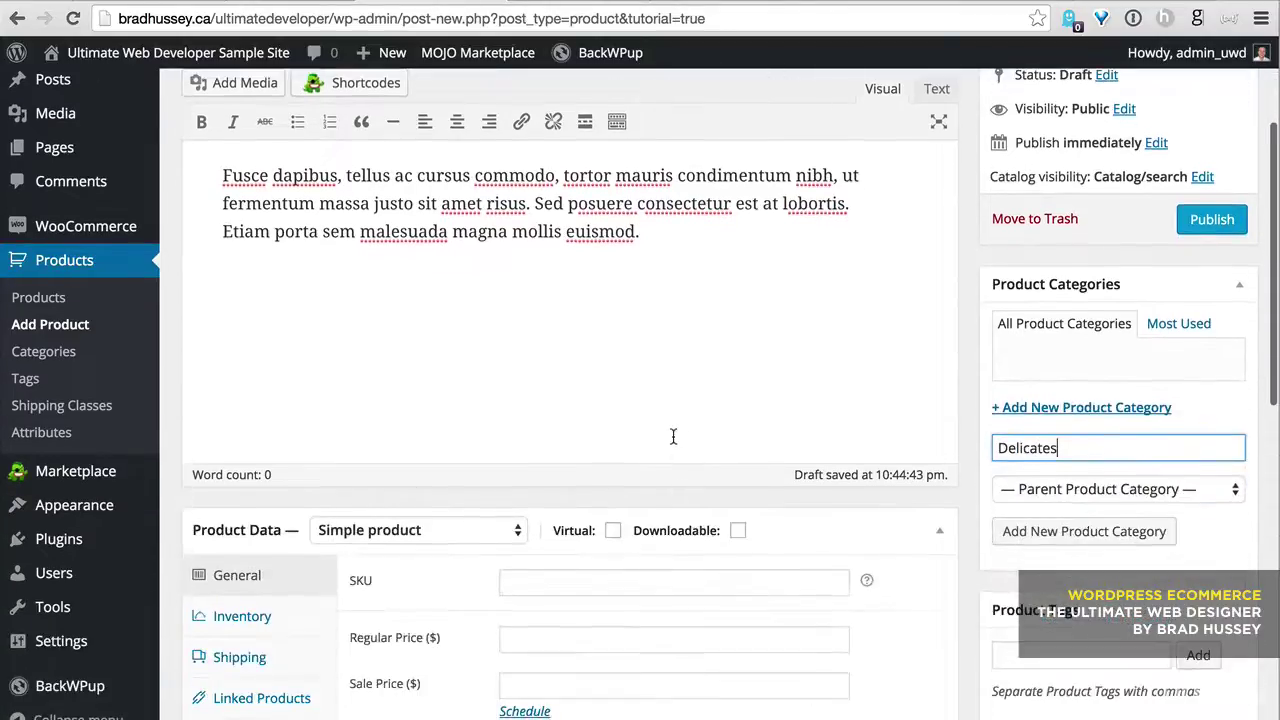
{"action": "left_click", "coordinate": [462, 398]}
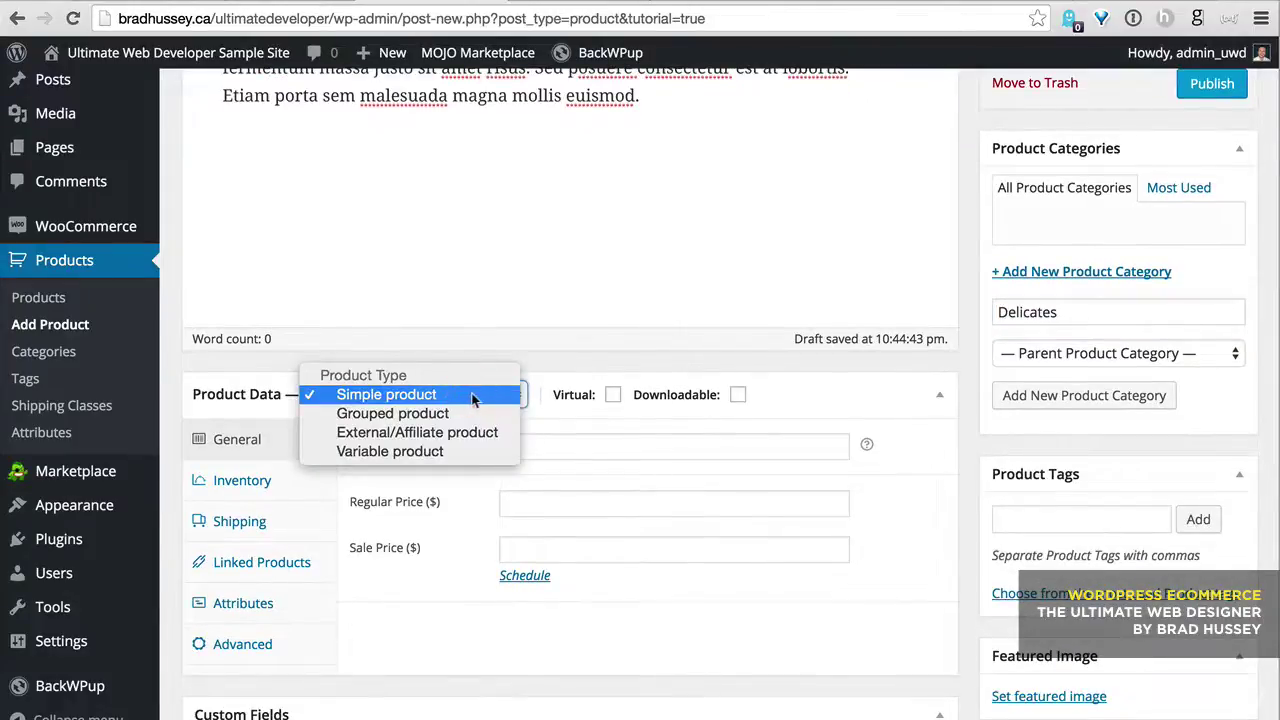
{"action": "left_click", "coordinate": [465, 392]}
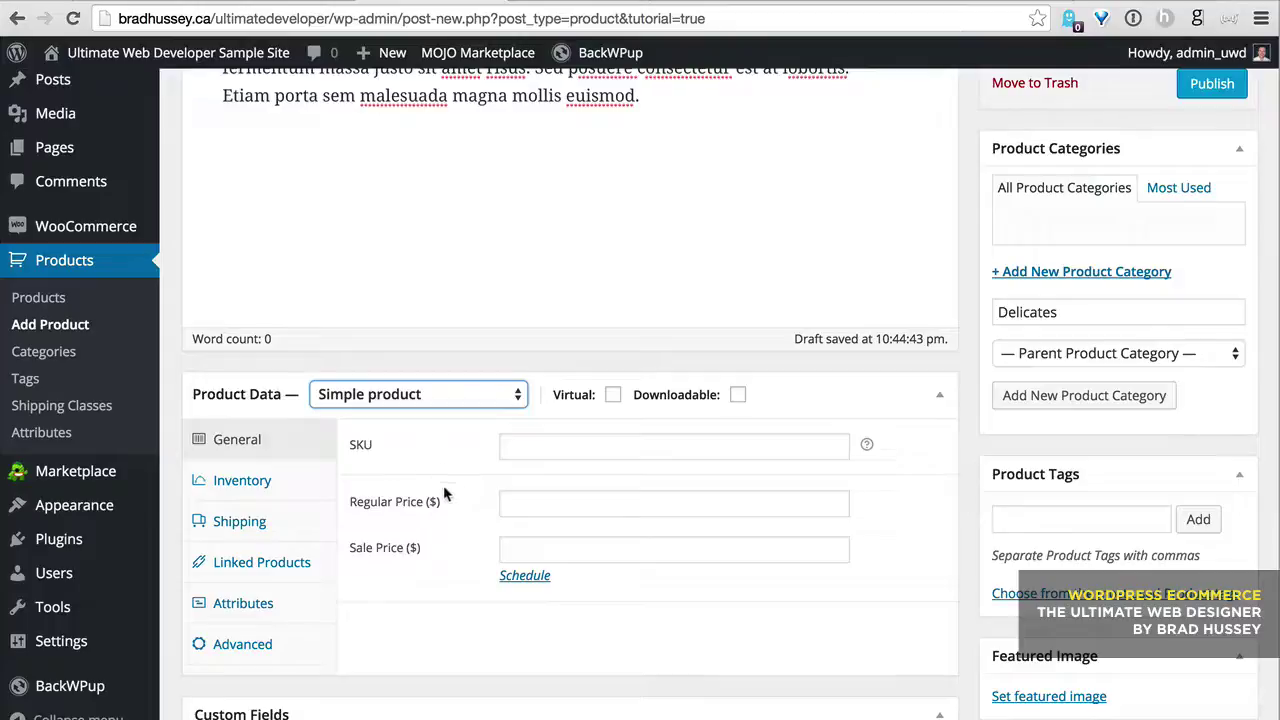
Enable stock management for the product with a stock quantity of 4 and the stock status In stock.
{"action": "left_click", "coordinate": [220, 482]}
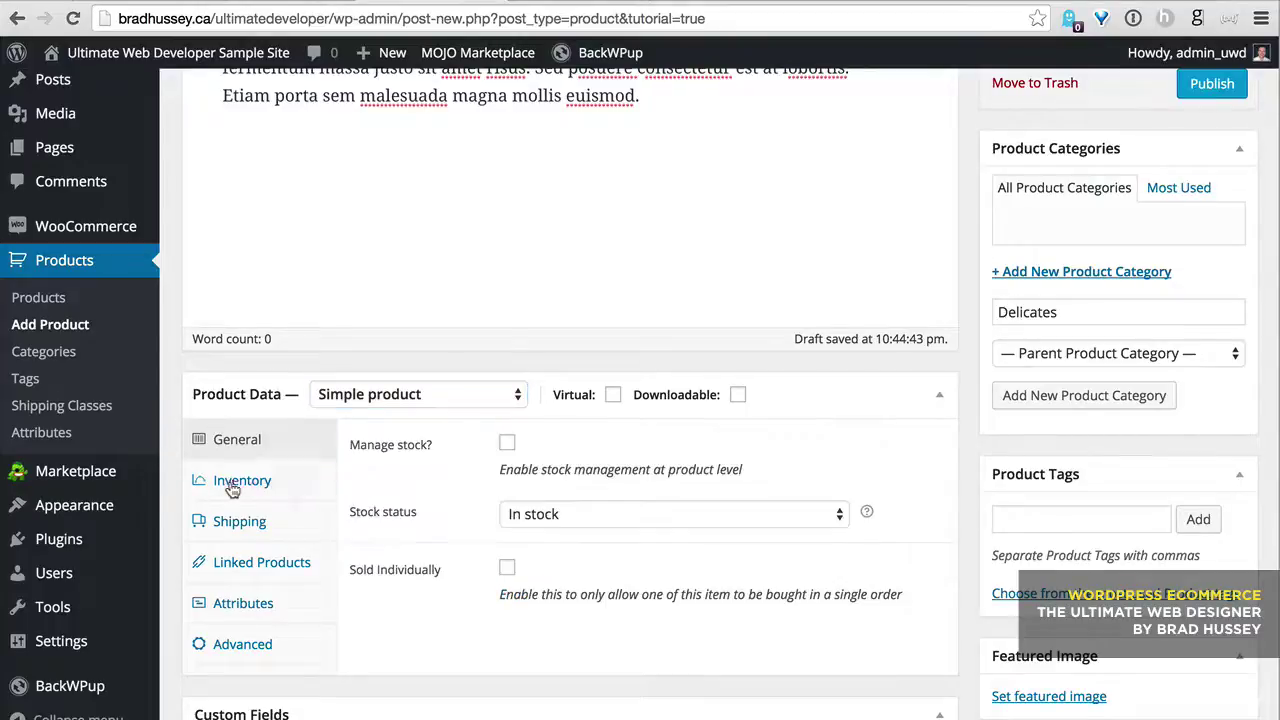
{"action": "left_click", "coordinate": [507, 443]}
{"action": "left_click", "coordinate": [571, 512]}
{"action": "type", "text": "4"}
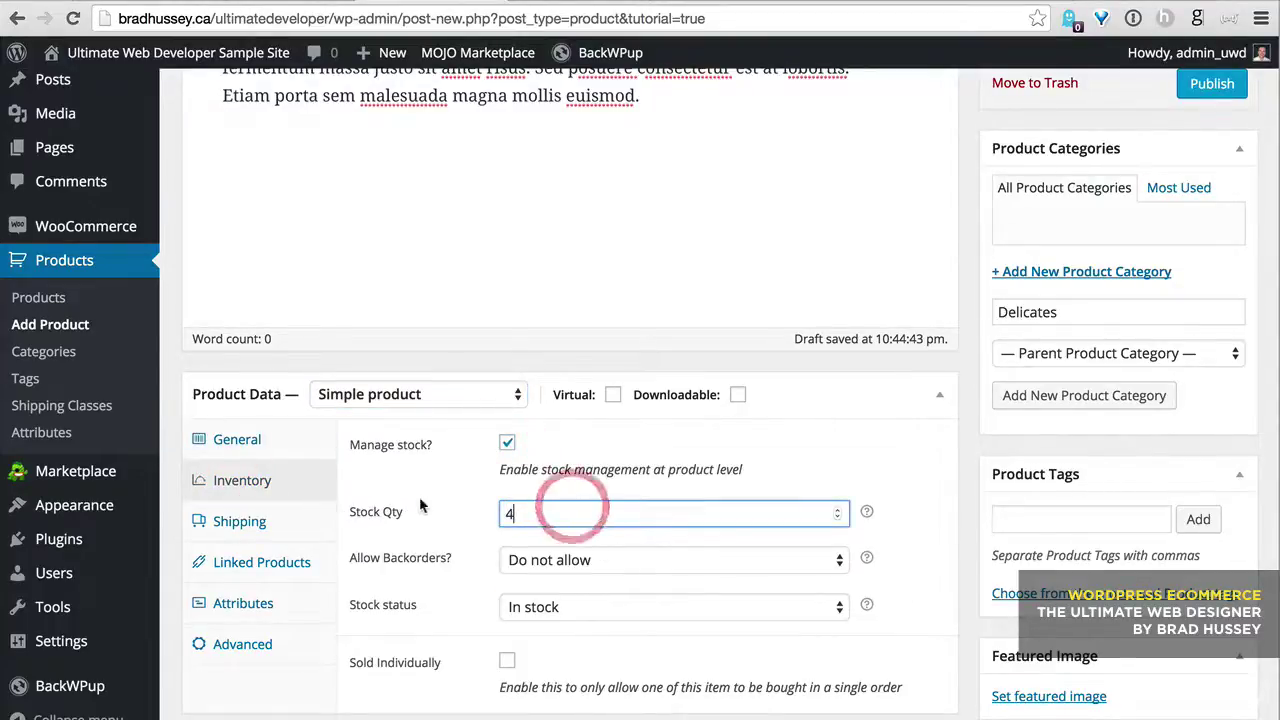
{"action": "scroll", "coordinate": [420, 507], "scroll_direction": "down", "scroll_amount": 3}
{"action": "double_click", "coordinate": [591, 369]}
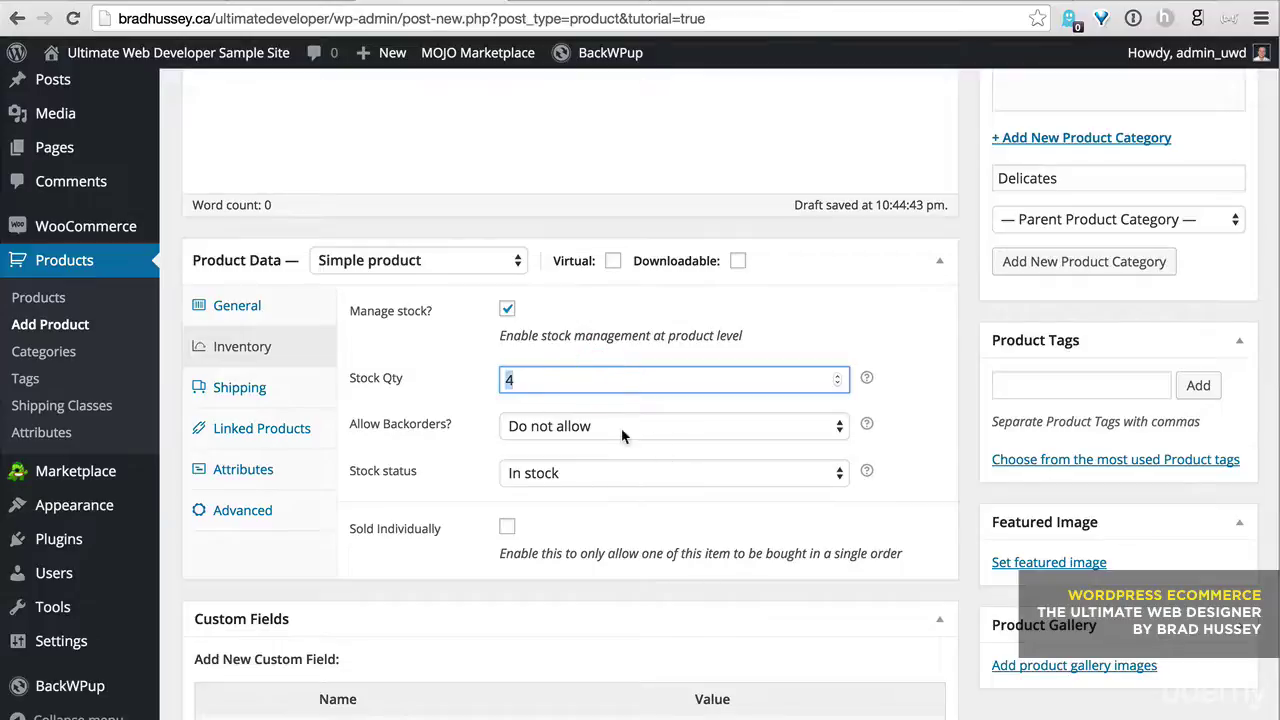
{"action": "left_click", "coordinate": [565, 476]}
{"action": "left_click", "coordinate": [540, 472]}
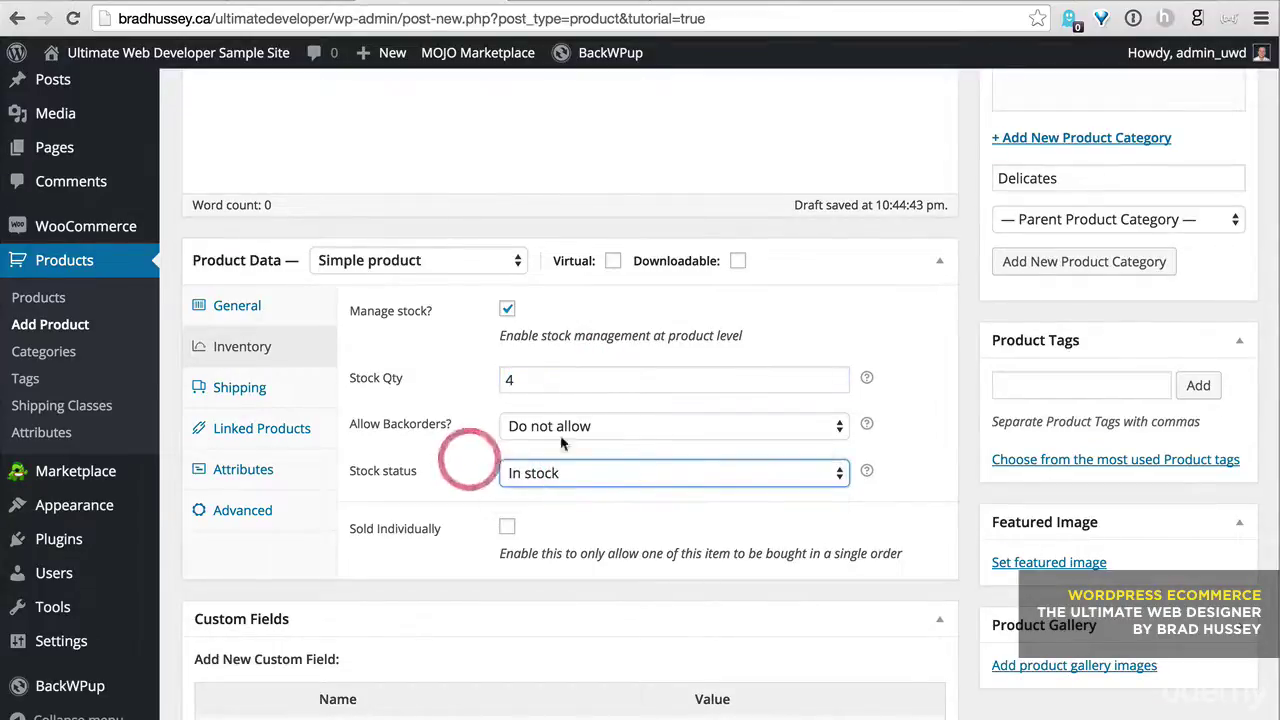
Review the product's shipping settings for weight, dimensions and shipping class.
{"action": "left_click", "coordinate": [300, 384]}
{"action": "left_click", "coordinate": [551, 311]}
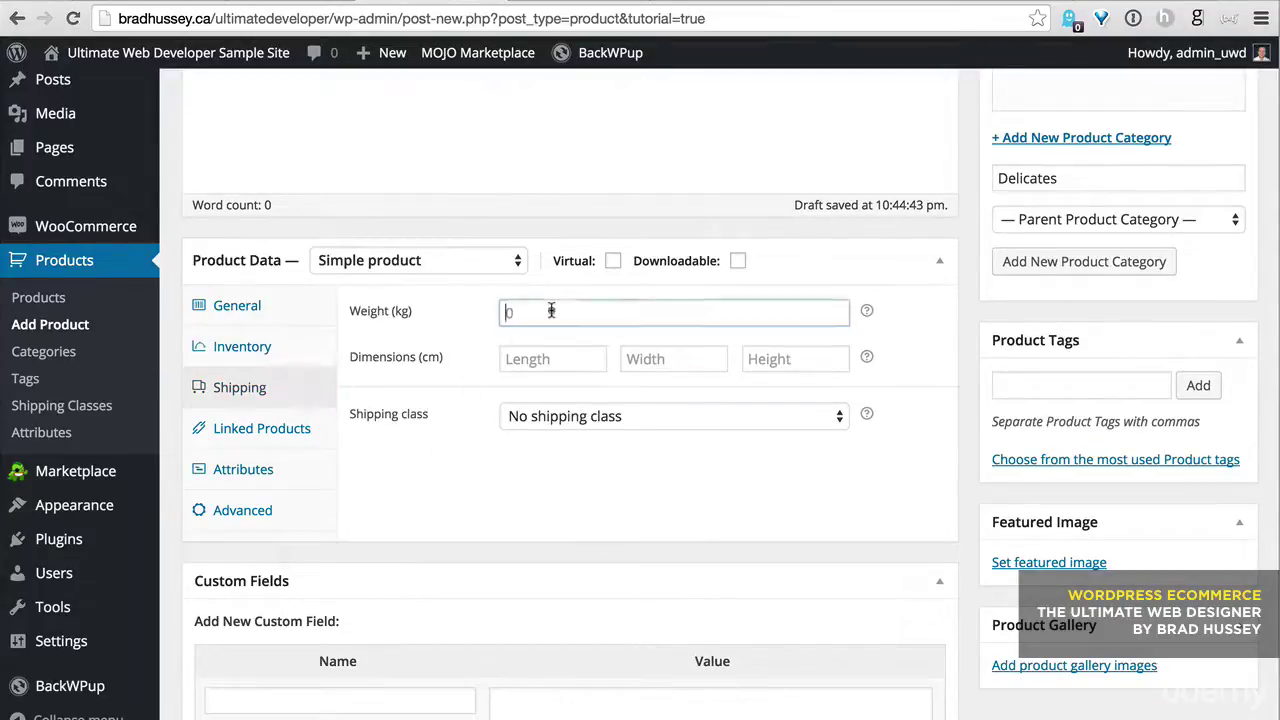
{"action": "left_click", "coordinate": [638, 418]}
{"action": "left_click", "coordinate": [600, 417]}
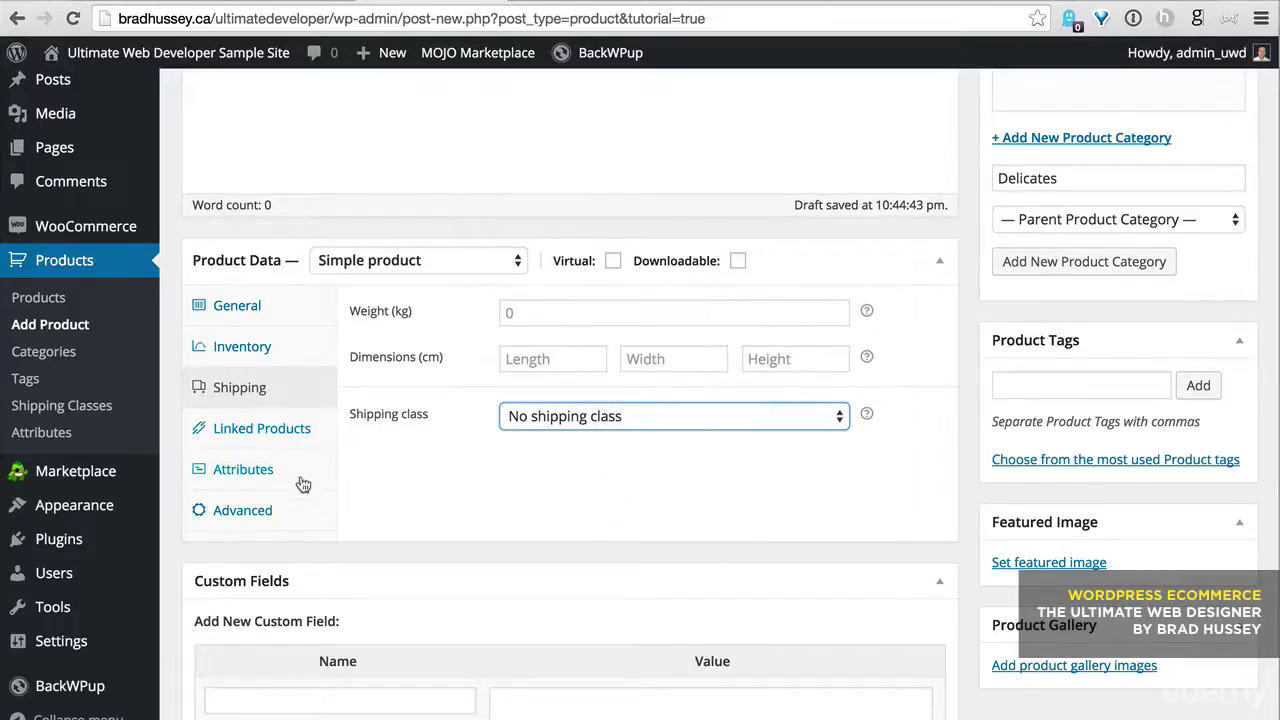
Rename the product from "Underpants" to "UWD".
{"action": "scroll", "coordinate": [291, 497], "scroll_direction": "up", "scroll_amount": 5}
{"action": "left_click", "coordinate": [407, 203]}
{"action": "double_click", "coordinate": [407, 203]}
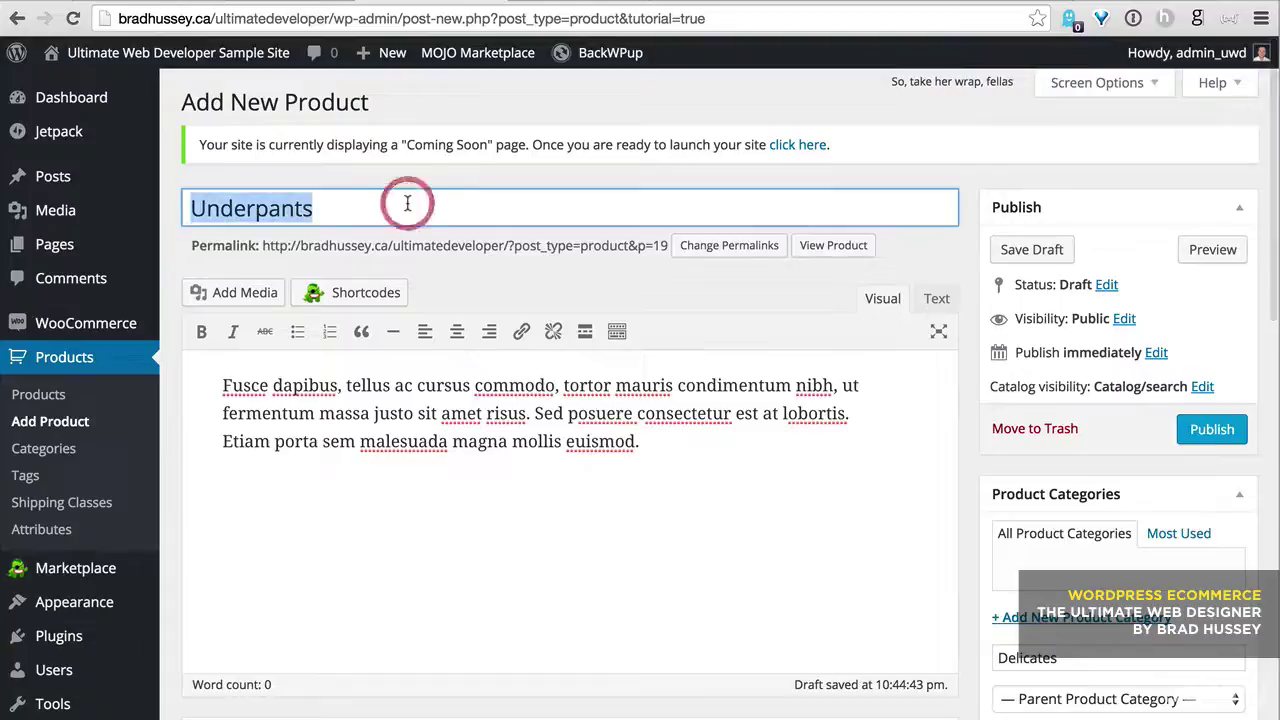
{"action": "type", "text": "UWD"}
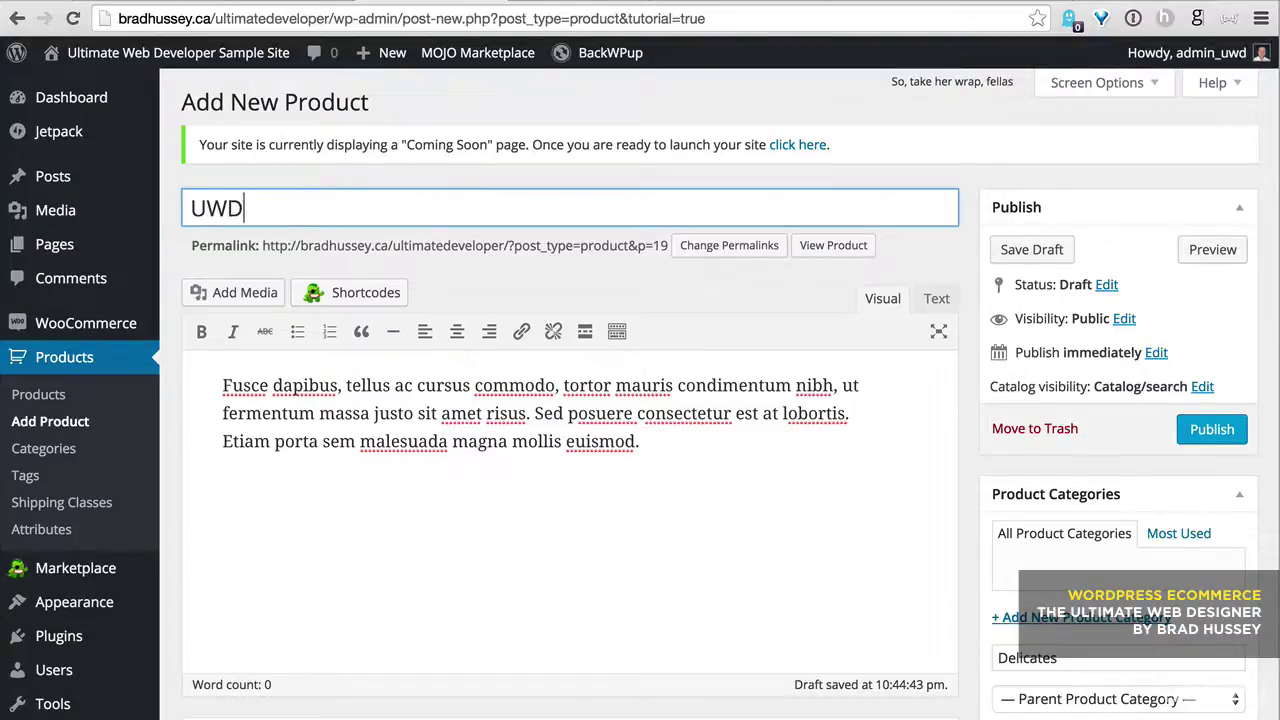
Keep the product type as Simple product, mark it as virtual and downloadable, and show its general data.
{"action": "scroll", "coordinate": [440, 310], "scroll_direction": "down", "scroll_amount": 5}
{"action": "left_click", "coordinate": [430, 412]}
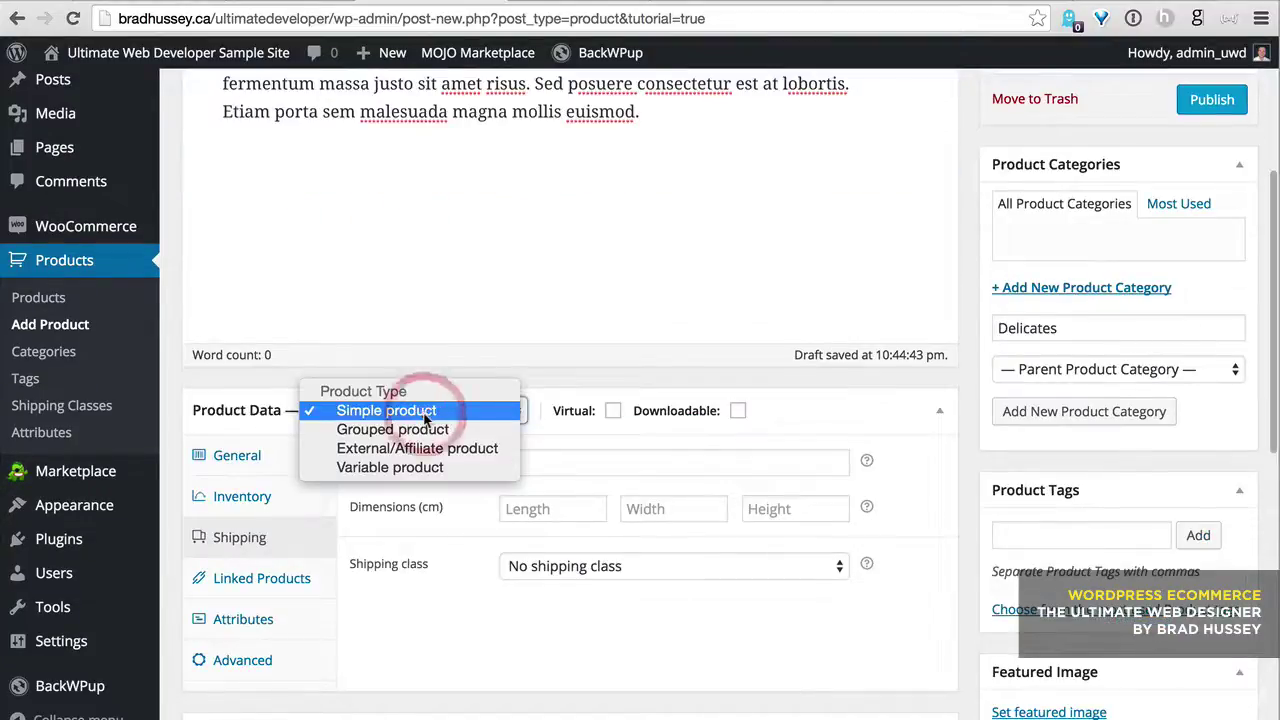
{"action": "left_click", "coordinate": [425, 413]}
{"action": "left_click", "coordinate": [612, 410]}
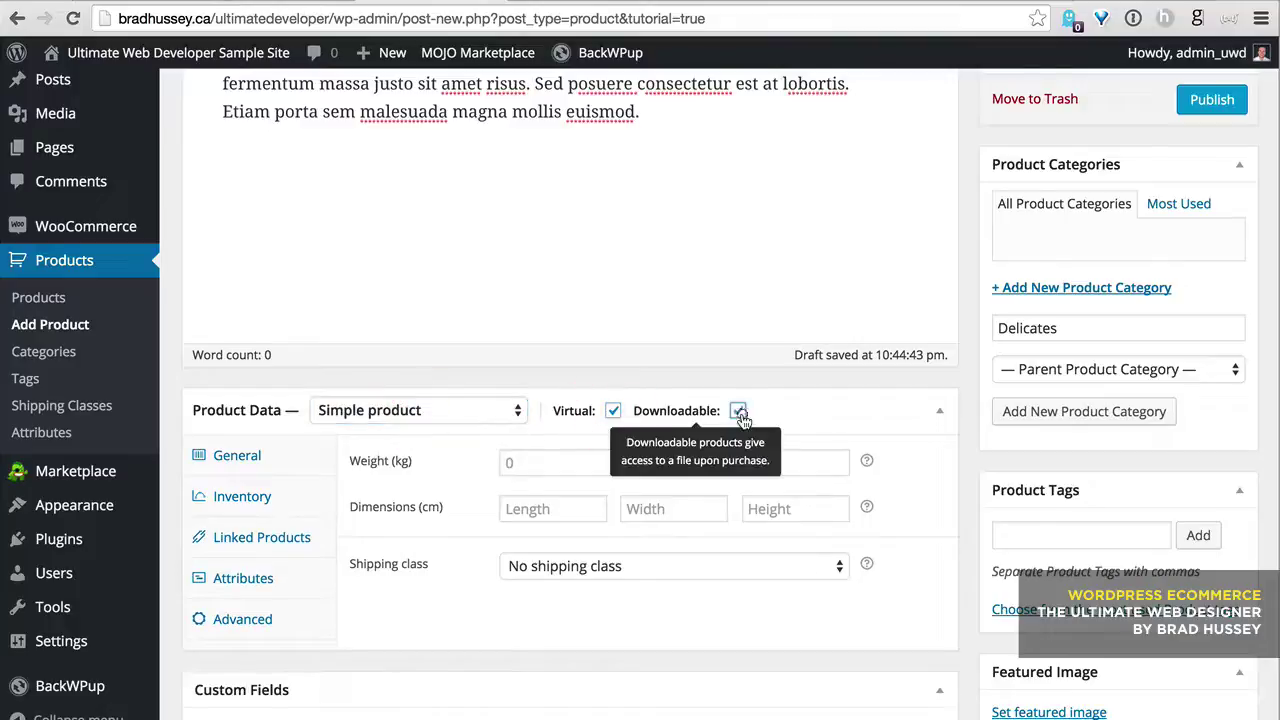
{"action": "left_click", "coordinate": [737, 410]}
{"action": "left_click", "coordinate": [252, 460]}
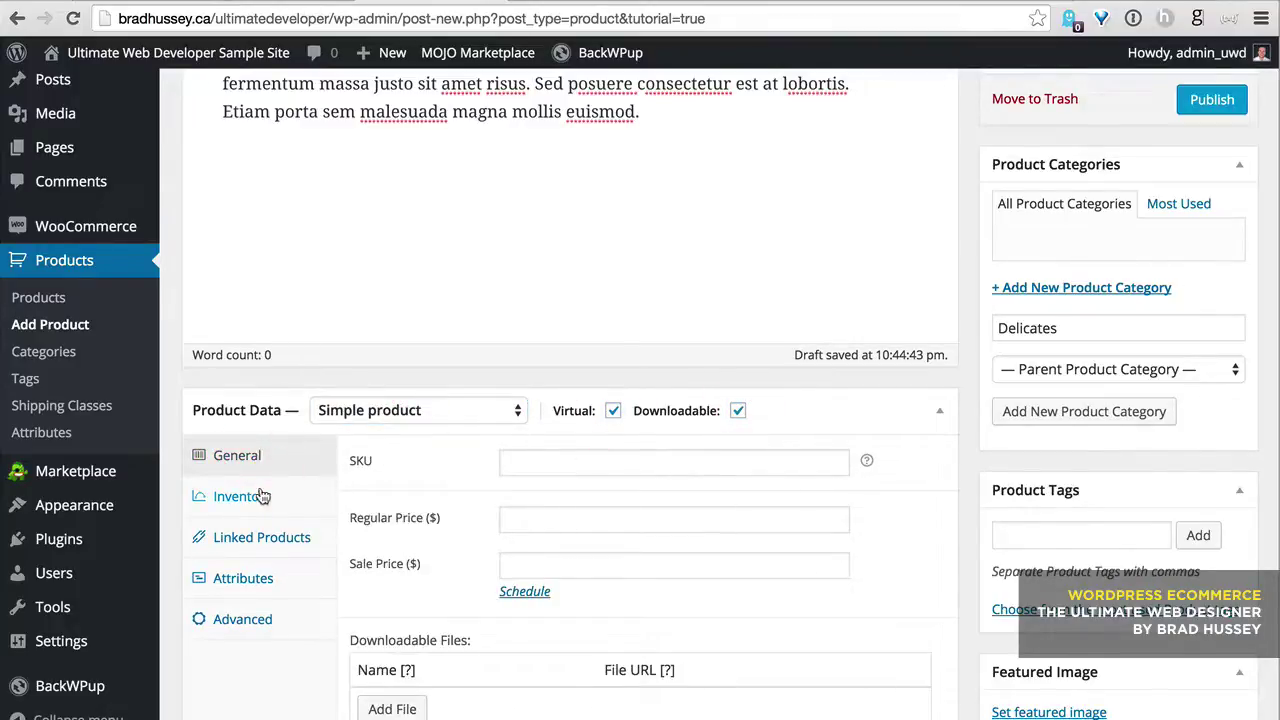
Turn off stock management in the product's inventory settings.
{"action": "left_click", "coordinate": [266, 503]}
{"action": "left_click", "coordinate": [284, 538]}
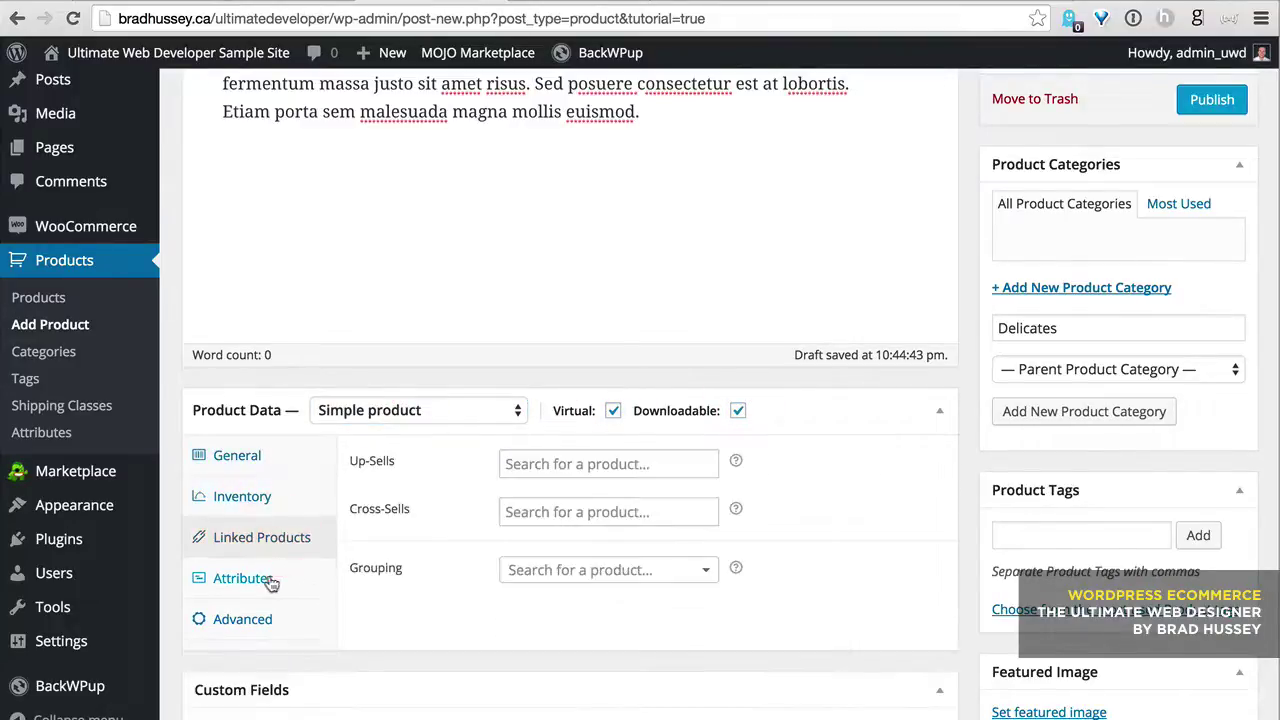
{"action": "scroll", "coordinate": [333, 449], "scroll_direction": "down", "scroll_amount": 3}
{"action": "left_click", "coordinate": [280, 340]}
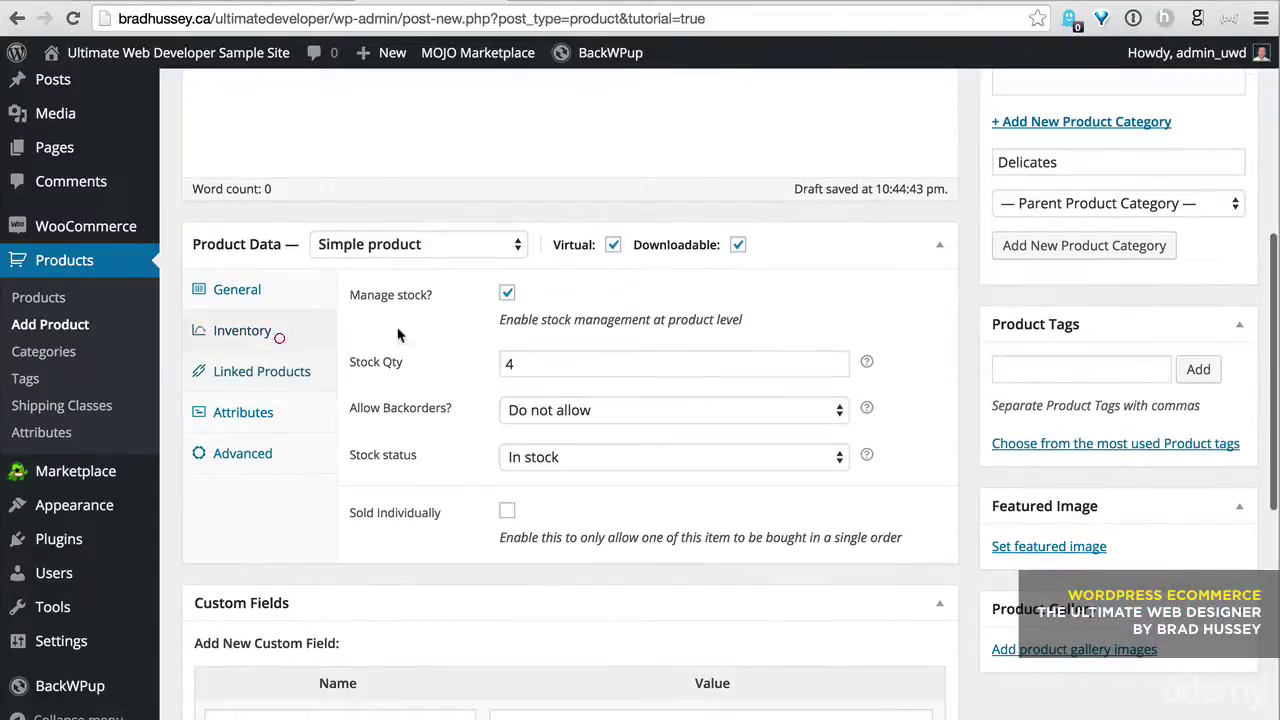
{"action": "left_click", "coordinate": [508, 294]}
Fill in the product short description with the "Fusce dapibus, tellus ac cursus commodo" placeholder paragraph used in the main description.
{"action": "scroll", "coordinate": [424, 531], "scroll_direction": "down", "scroll_amount": 3}
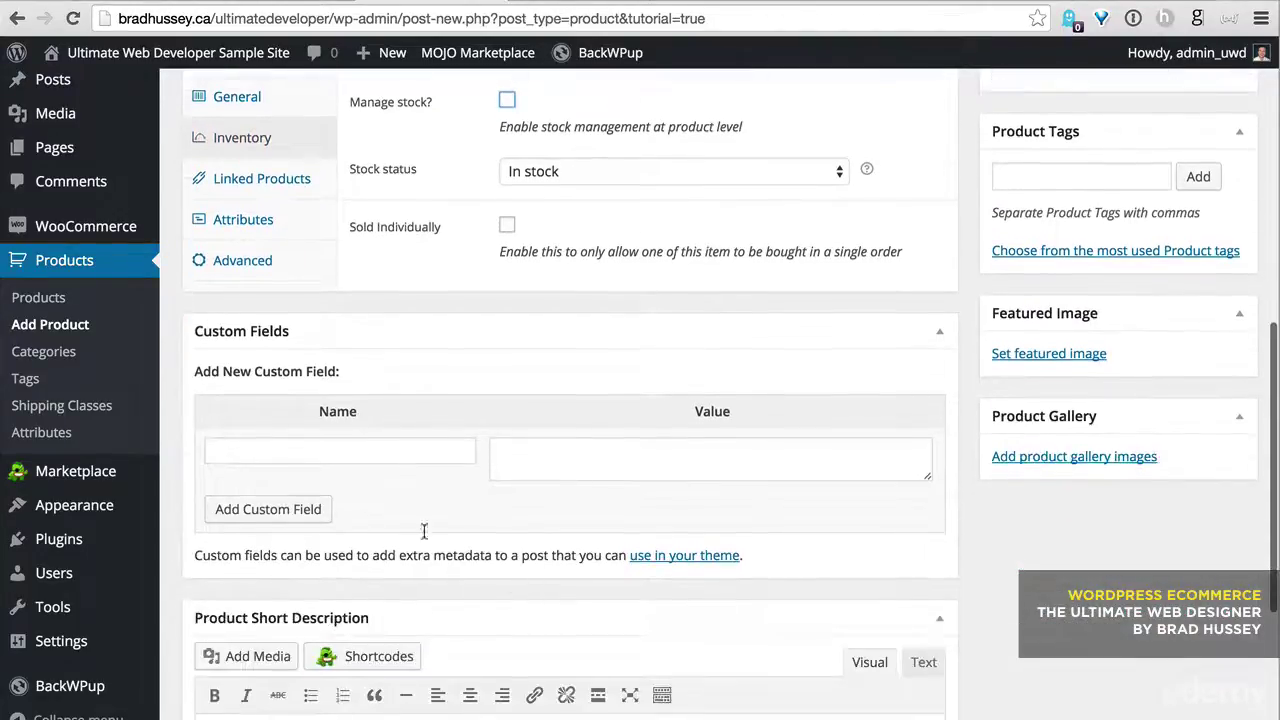
{"action": "scroll", "coordinate": [434, 474], "scroll_direction": "down", "scroll_amount": 3}
{"action": "left_click", "coordinate": [429, 477]}
{"action": "type", "text": "Fusce dapibus, tellus ac cursus commodo, tortor mauris condimentum nibh, ut fermentum massa justo sit amet risus. Sed posuere consectetur est at lobortis. Etiam porta sem malesuada magna mollis euismod."}
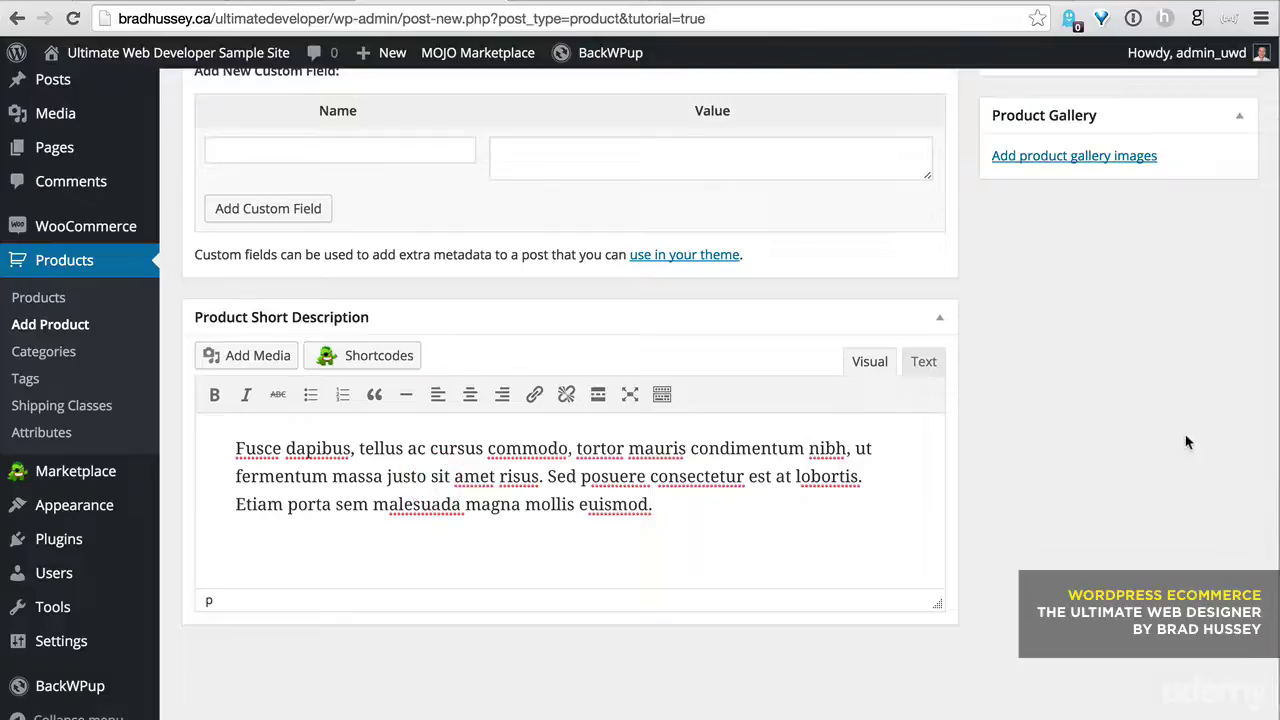
Add an image from the media library to the product gallery and publish the UWD Course product.
{"action": "scroll", "coordinate": [1189, 533], "scroll_direction": "up", "scroll_amount": 5}
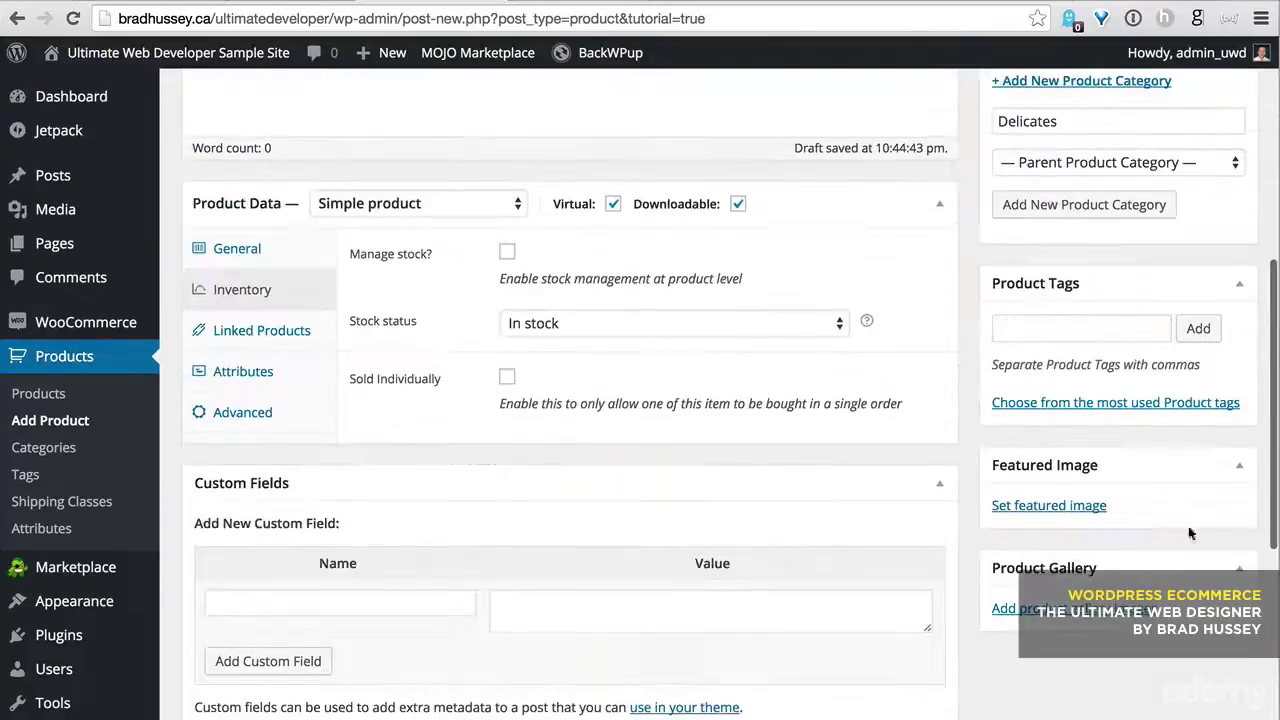
{"action": "left_click", "coordinate": [1083, 618]}
{"action": "left_click", "coordinate": [217, 140]}
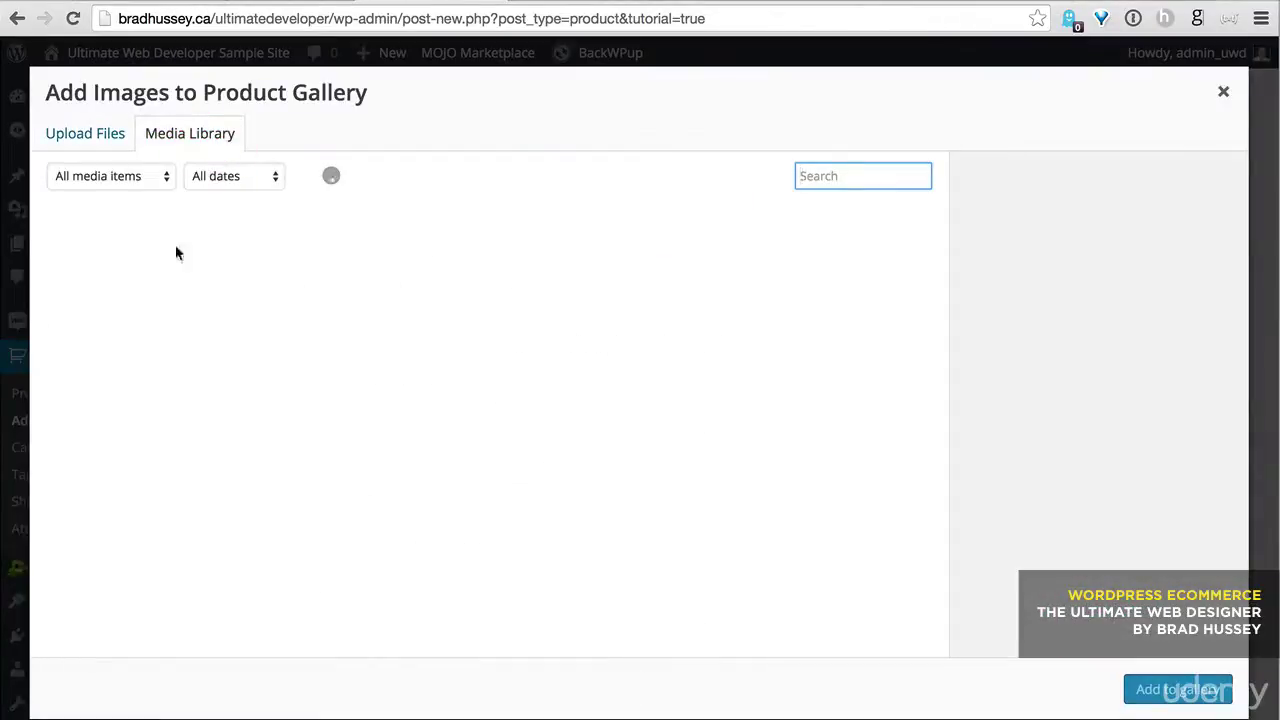
{"action": "left_click", "coordinate": [117, 292]}
{"action": "left_click", "coordinate": [1178, 689]}
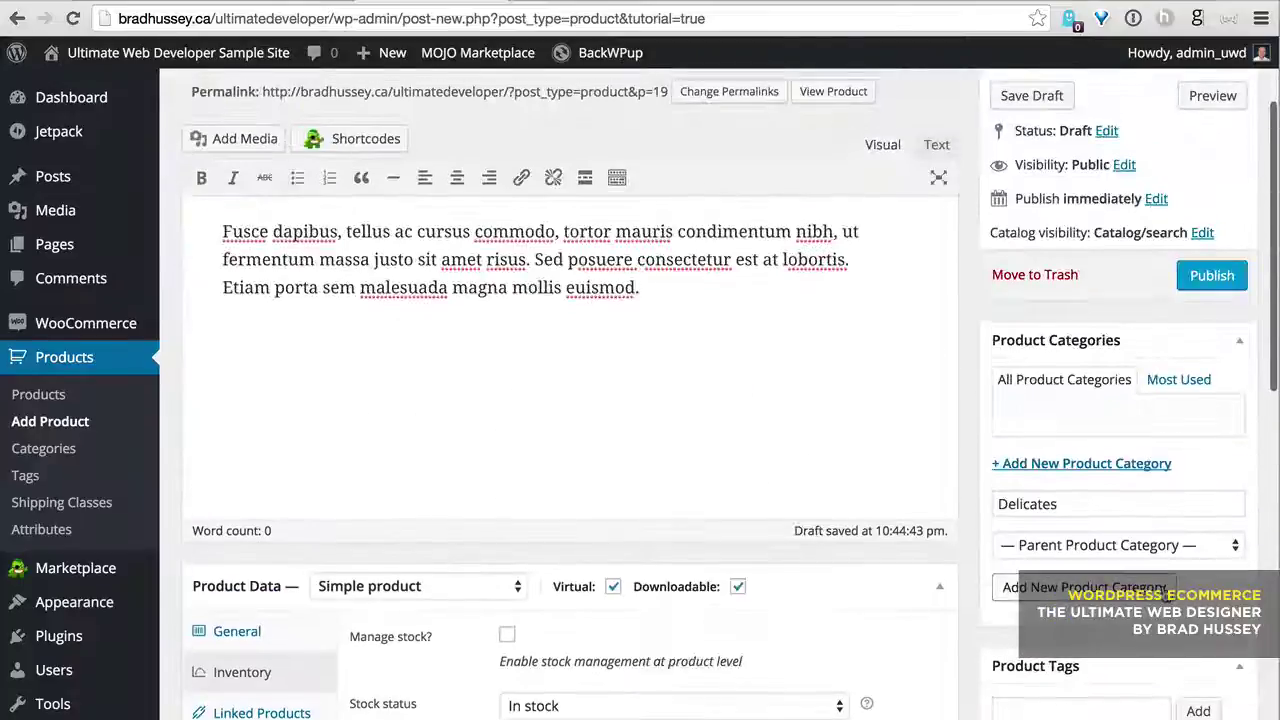
{"action": "scroll", "coordinate": [1166, 592], "scroll_direction": "up", "scroll_amount": 2}
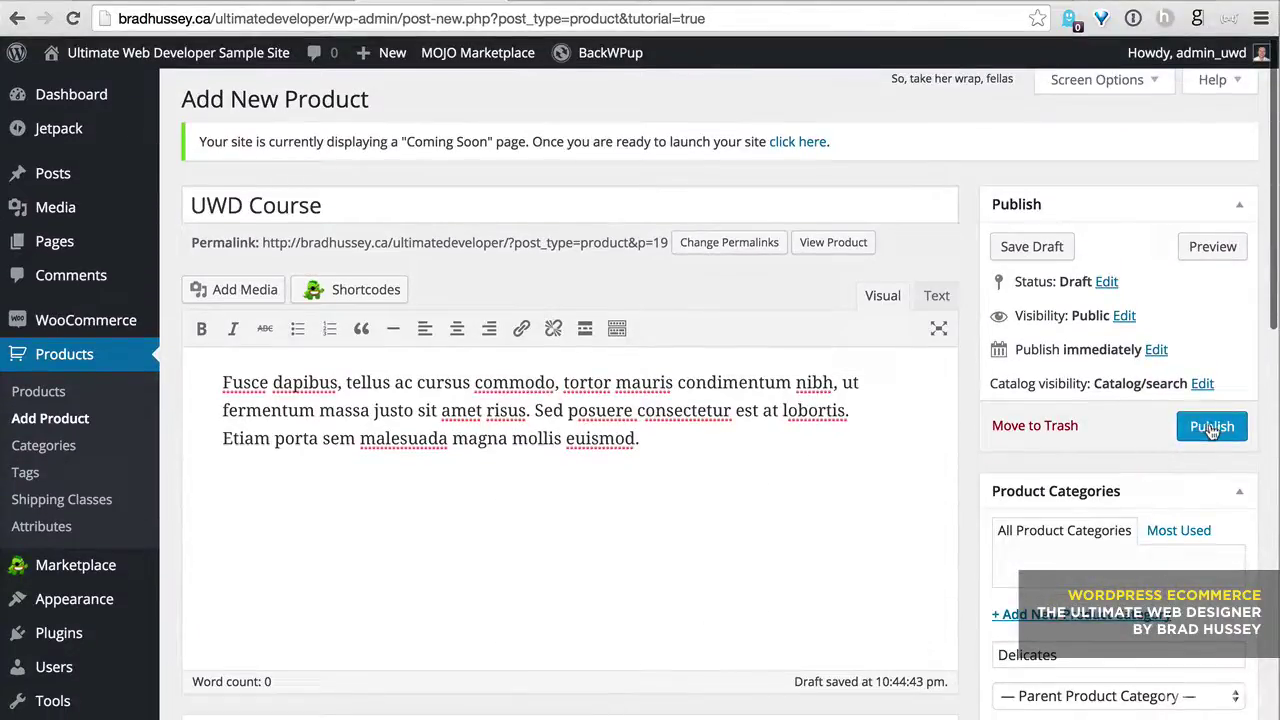
{"action": "left_click", "coordinate": [1210, 428]}
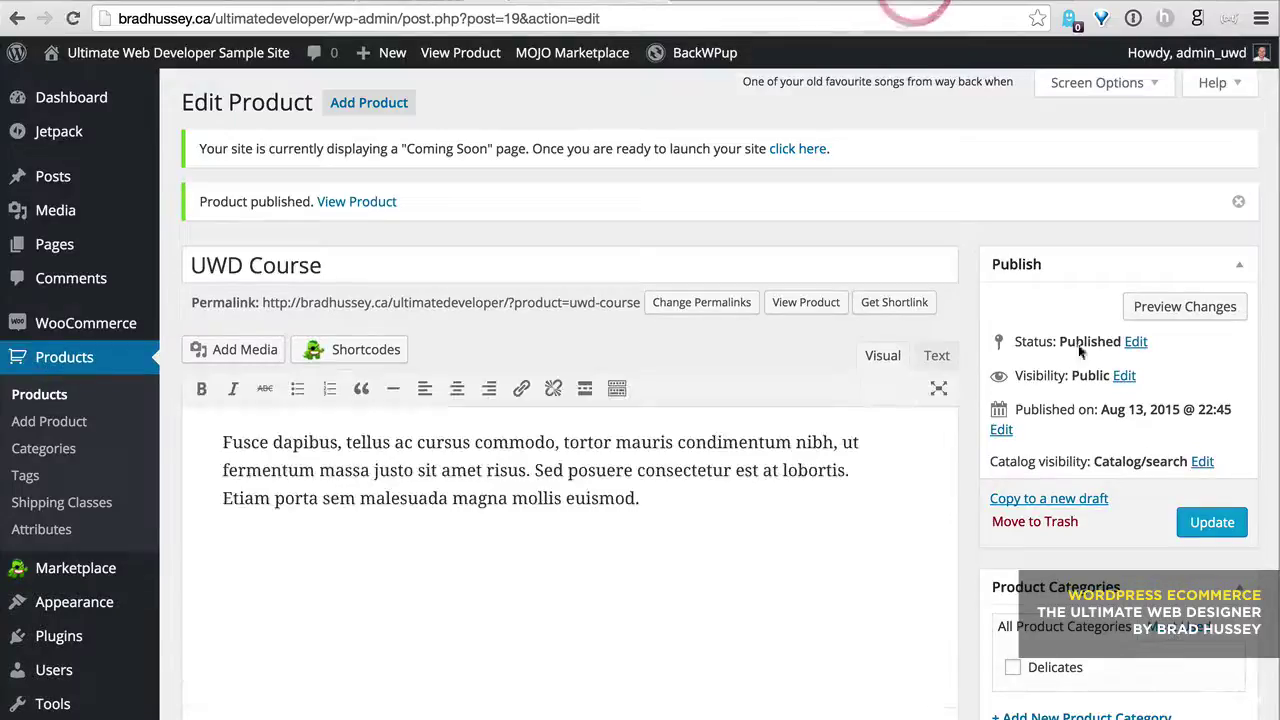
Preview the published UWD Course page and look over its gallery image, short description and product description.
{"action": "left_click", "coordinate": [1185, 306]}
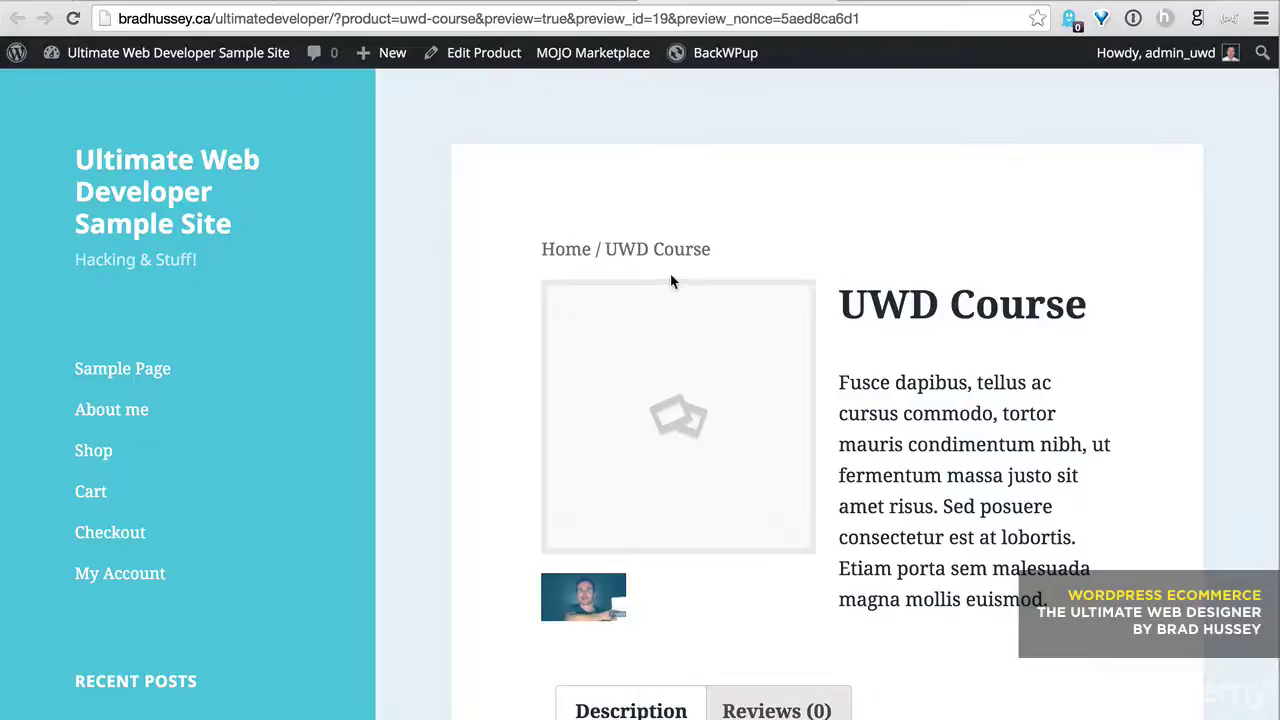
{"action": "scroll", "coordinate": [906, 420], "scroll_direction": "down", "scroll_amount": 10}
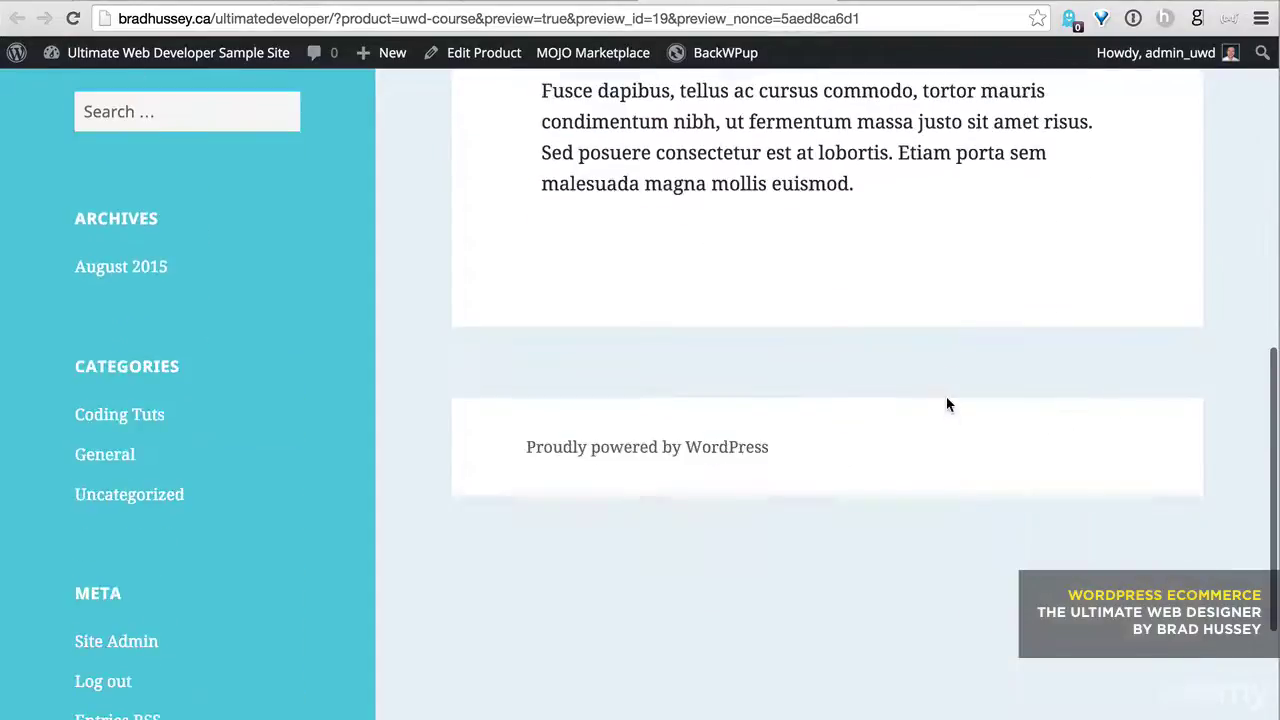
{"action": "scroll", "coordinate": [946, 404], "scroll_direction": "up", "scroll_amount": 5}
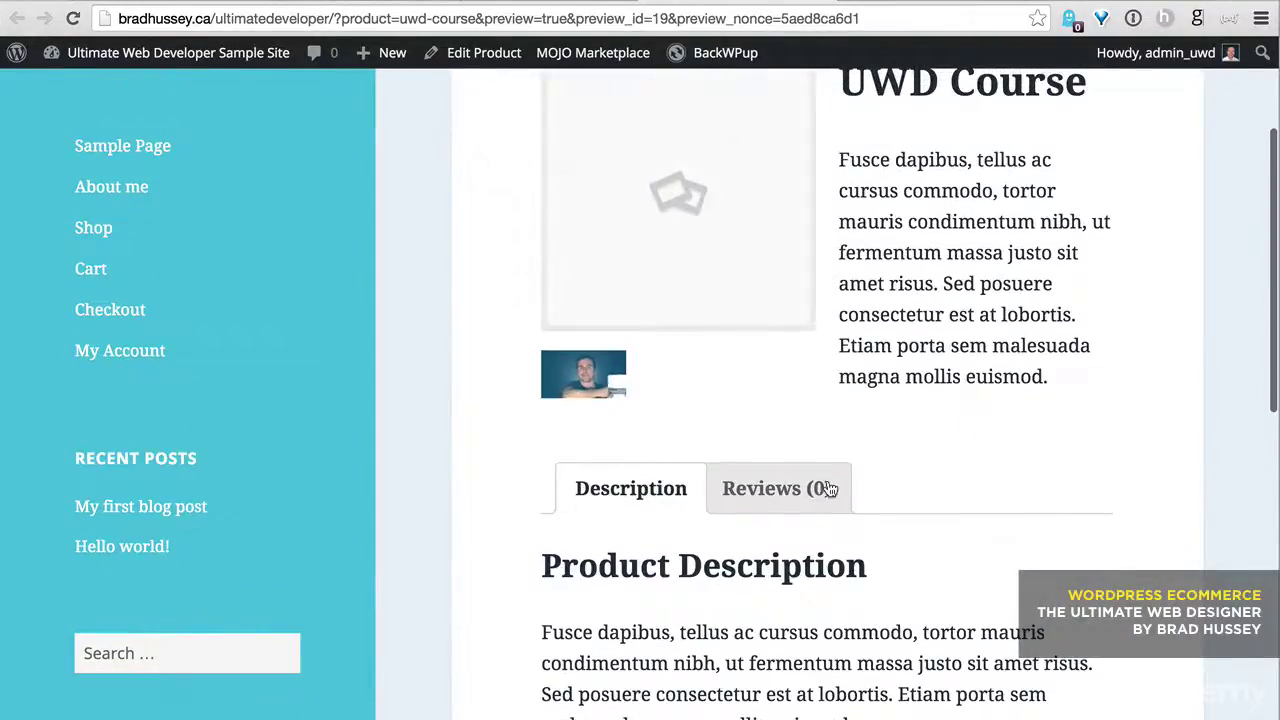
{"action": "scroll", "coordinate": [810, 540], "scroll_direction": "down", "scroll_amount": 3}
{"action": "scroll", "coordinate": [794, 594], "scroll_direction": "down", "scroll_amount": 4}
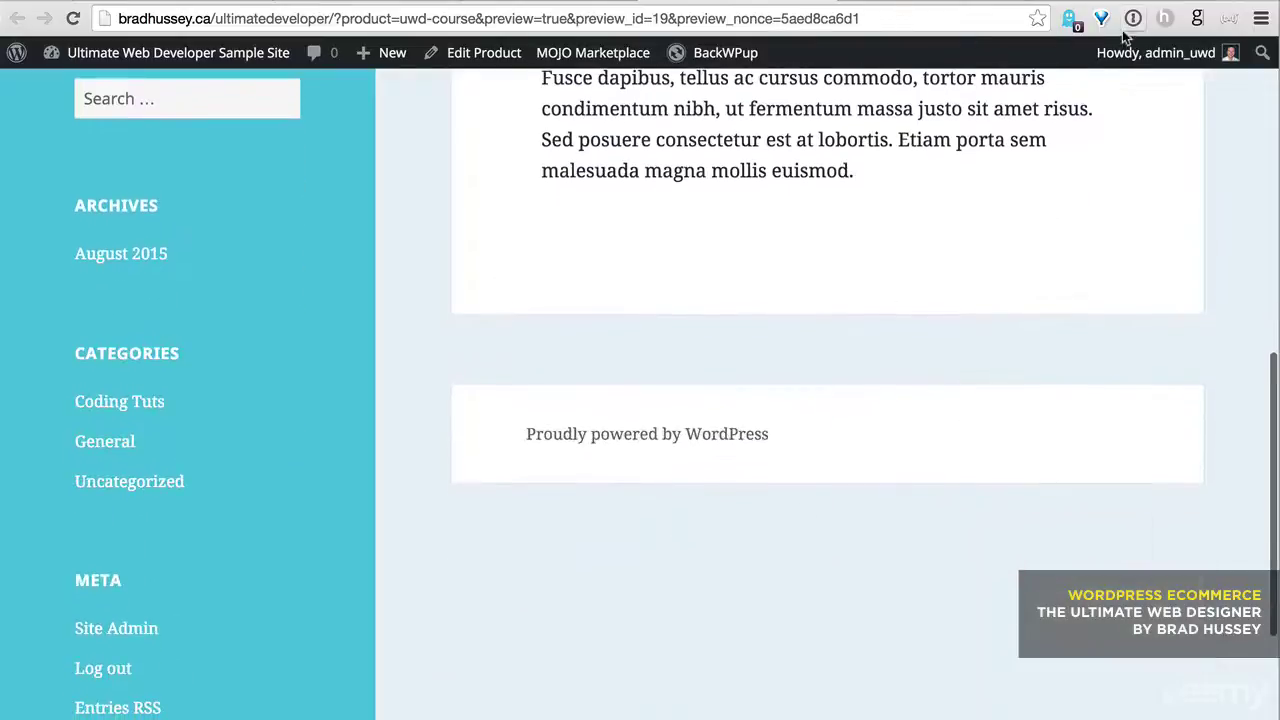
Leave the product editor without saving further changes and review WooCommerce's General and Accounts settings.
{"action": "left_click", "coordinate": [580, 2]}
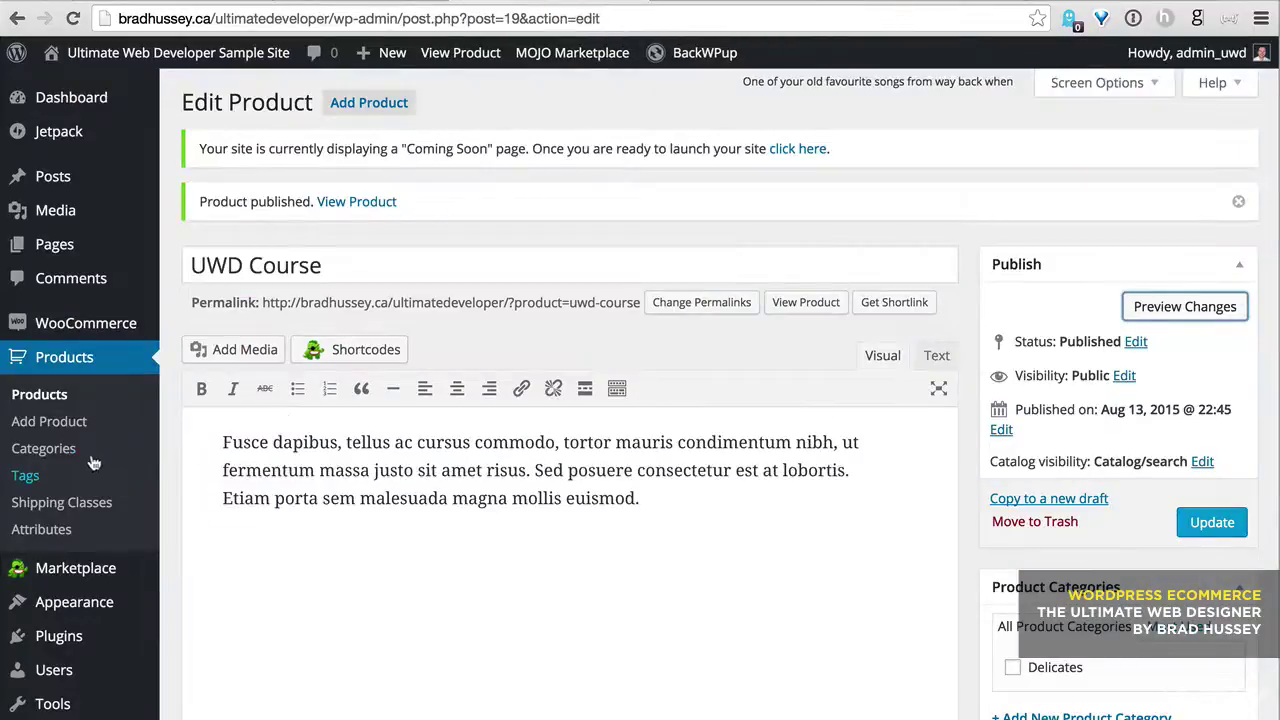
{"action": "scroll", "coordinate": [92, 462], "scroll_direction": "down", "scroll_amount": 2}
{"action": "mouse_move", "coordinate": [78, 238]}
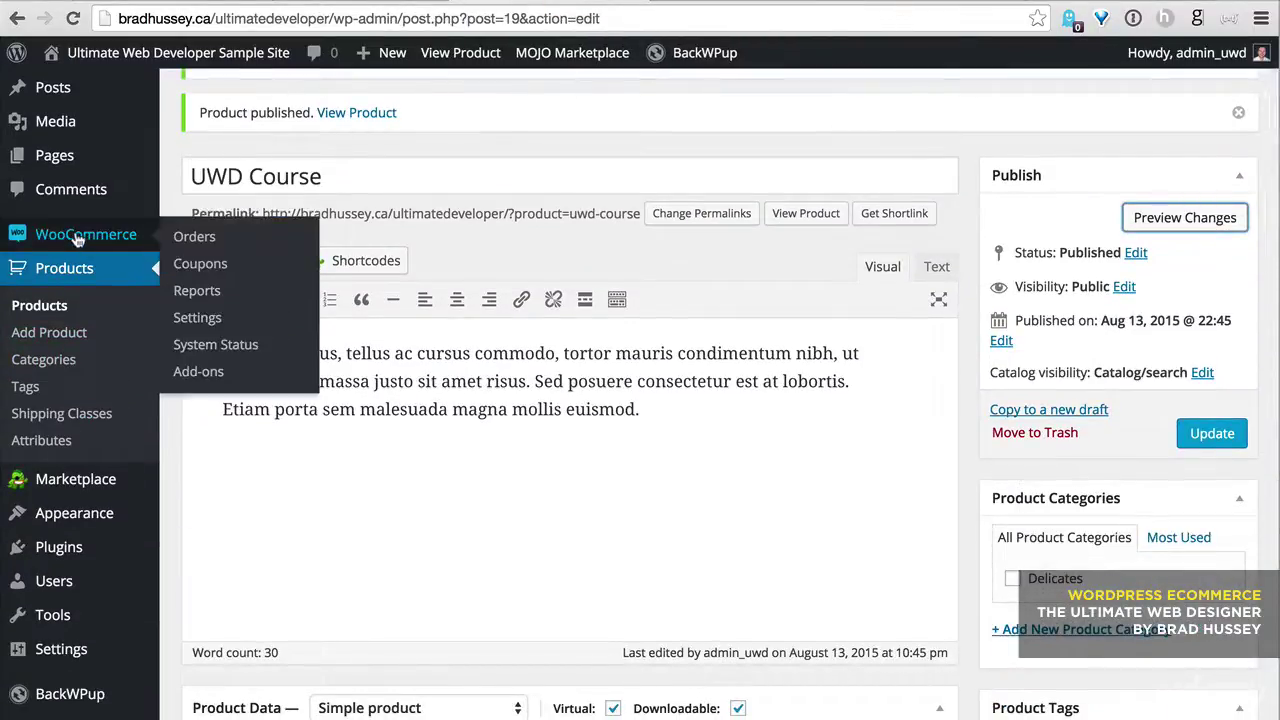
{"action": "left_click", "coordinate": [220, 318]}
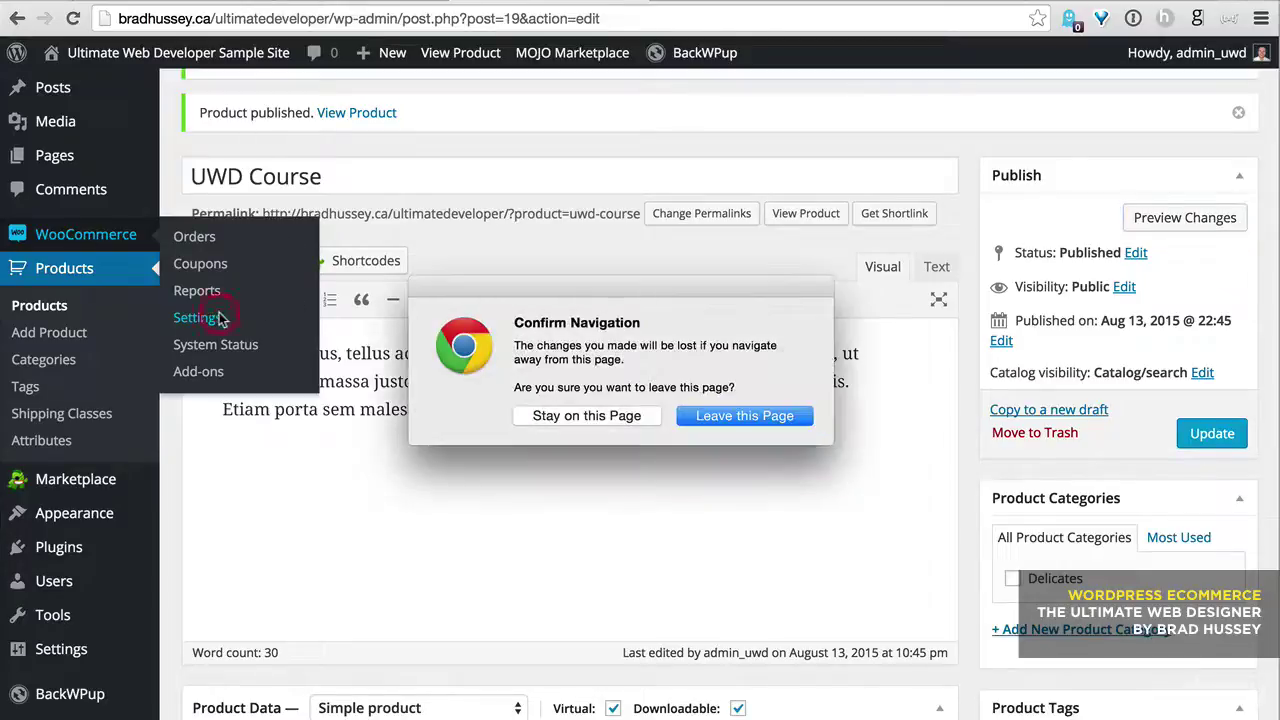
{"action": "left_click", "coordinate": [725, 418]}
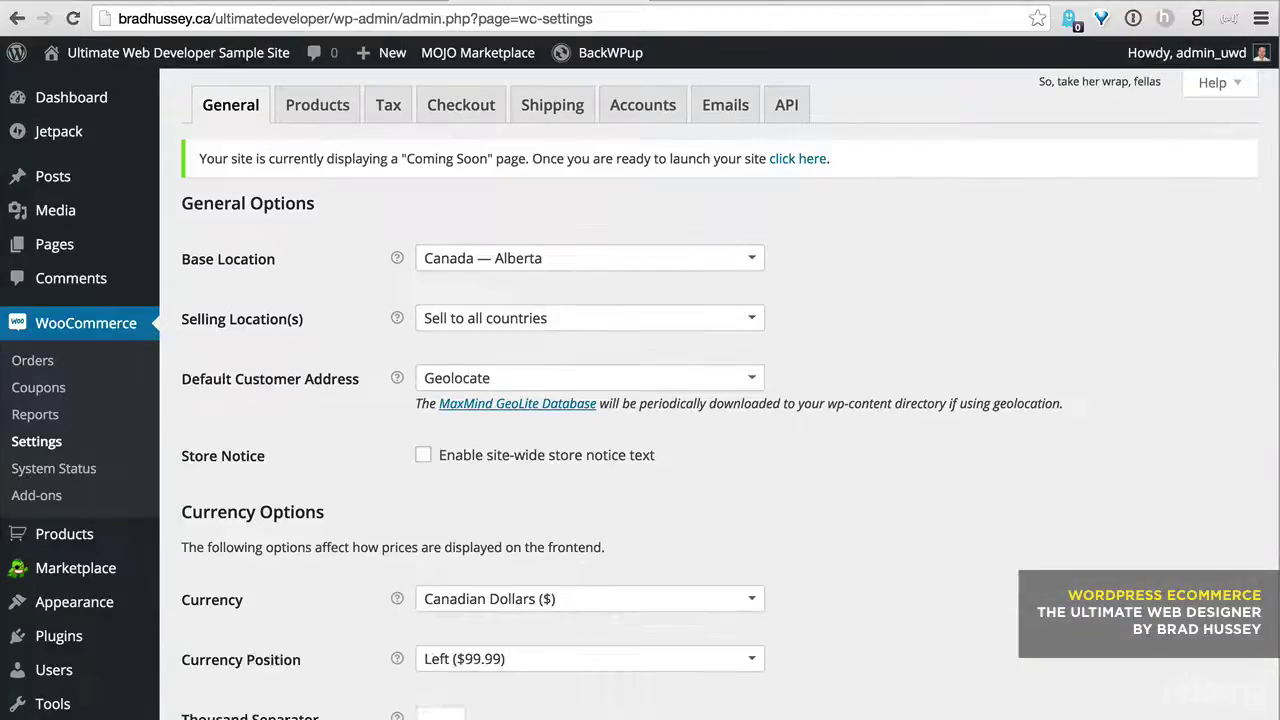
{"action": "scroll", "coordinate": [956, 338], "scroll_direction": "down", "scroll_amount": 3}
{"action": "scroll", "coordinate": [958, 353], "scroll_direction": "up", "scroll_amount": 3}
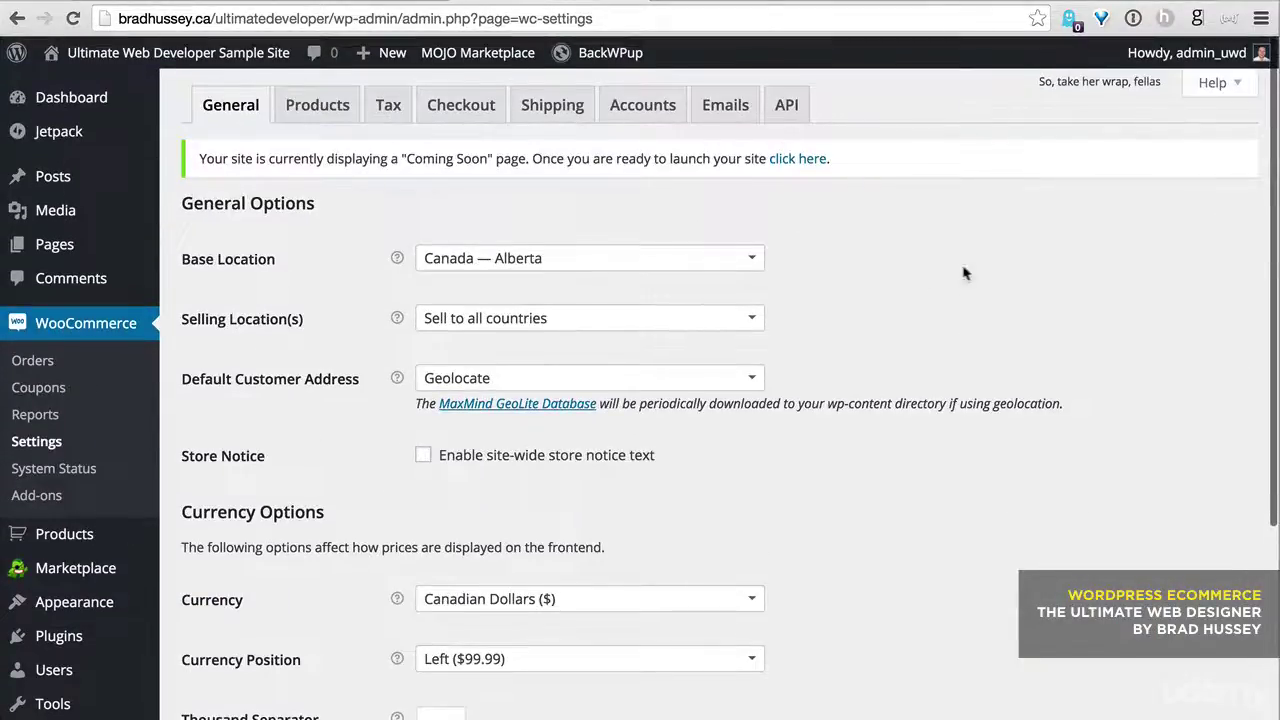
{"action": "left_click", "coordinate": [643, 105]}
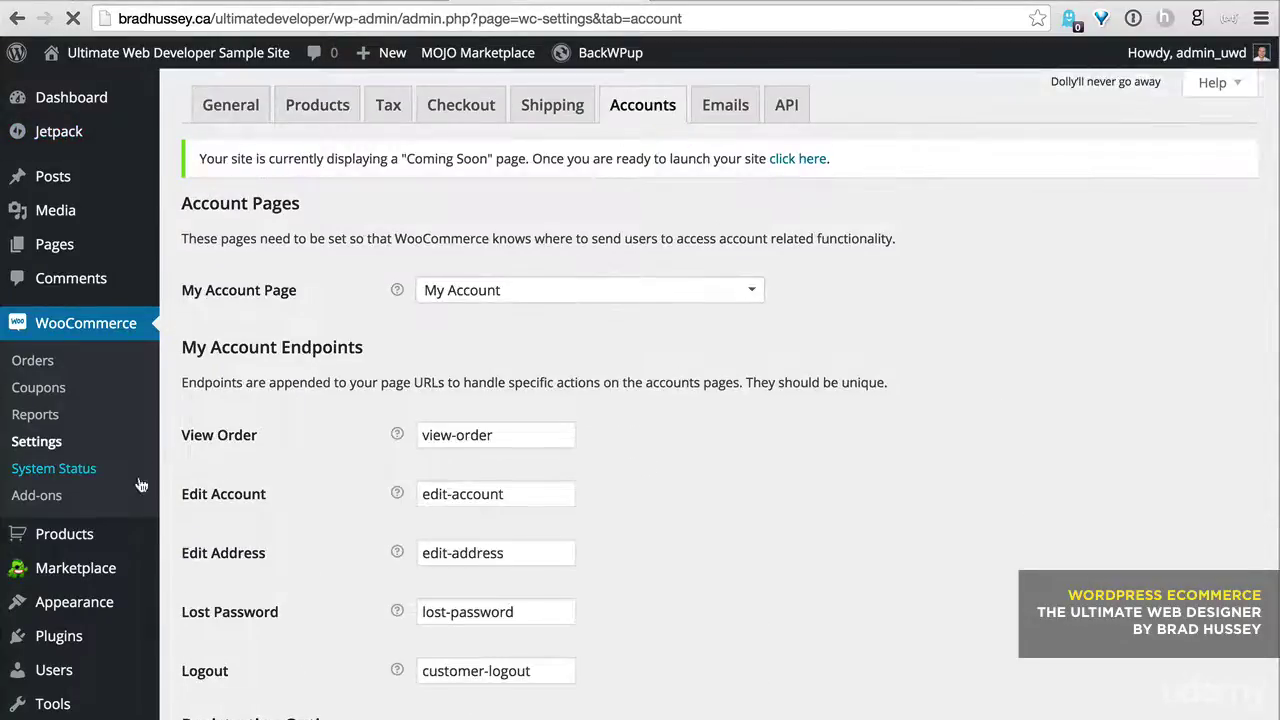
Check the WooCommerce system status and browse the popular add-ons and extensions.
{"action": "left_click", "coordinate": [49, 368]}
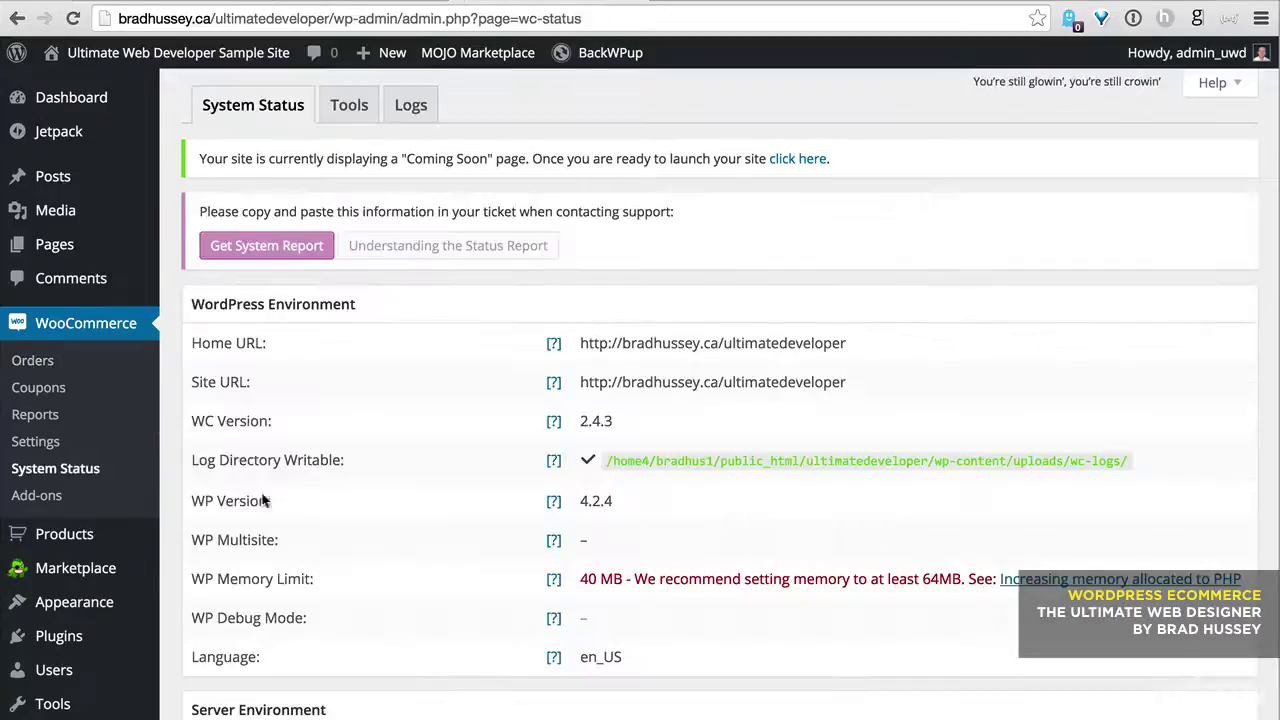
{"action": "left_click", "coordinate": [62, 326]}
{"action": "left_click", "coordinate": [40, 496]}
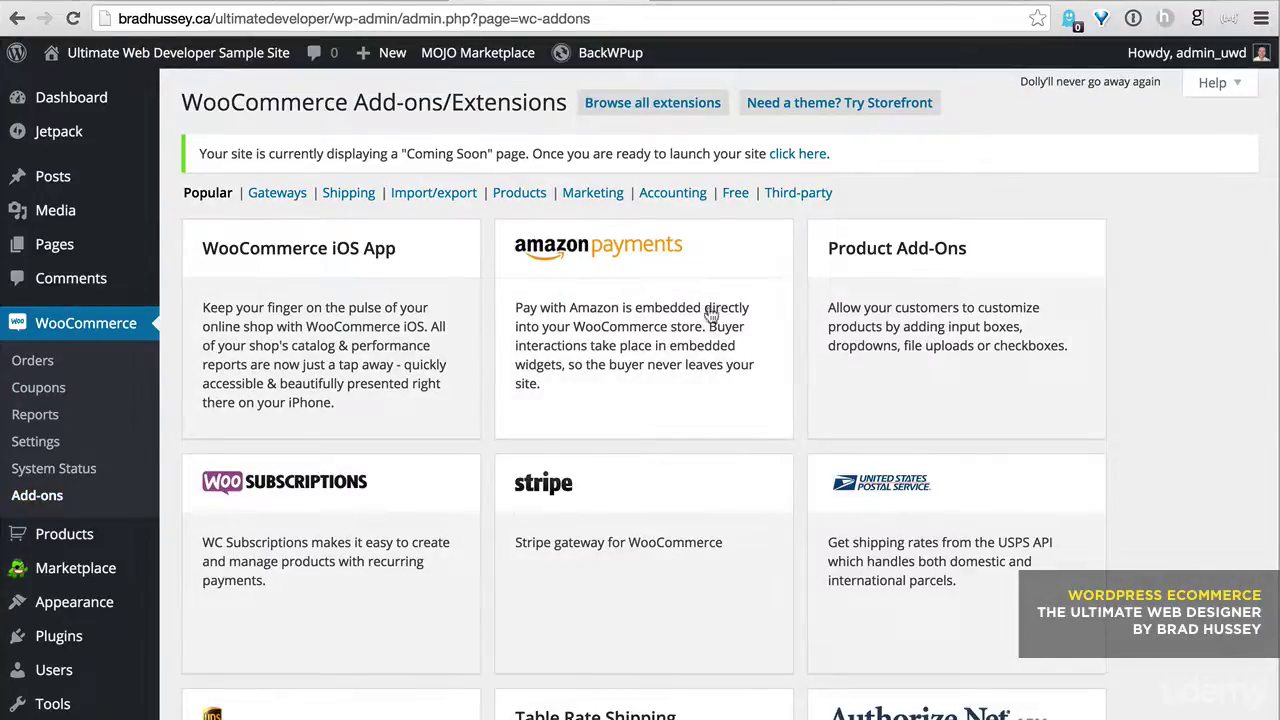
{"action": "scroll", "coordinate": [720, 330], "scroll_direction": "down", "scroll_amount": 2}
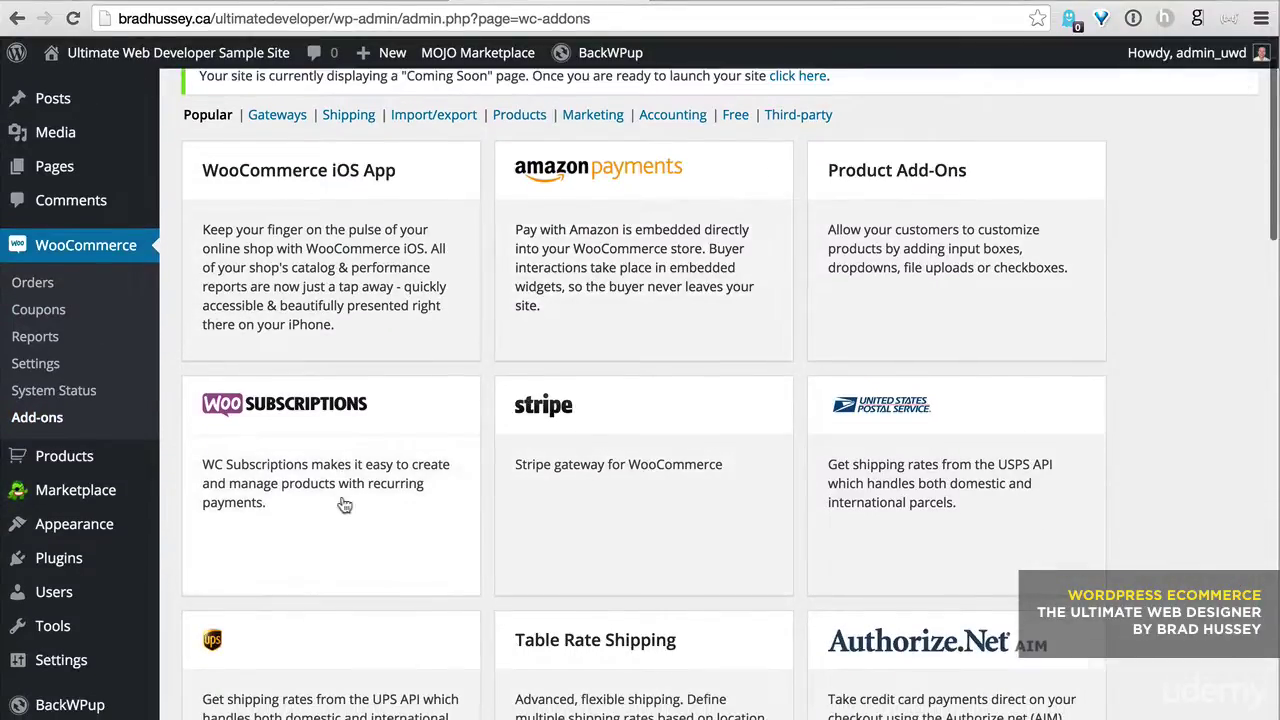
{"action": "scroll", "coordinate": [328, 463], "scroll_direction": "down", "scroll_amount": 4}
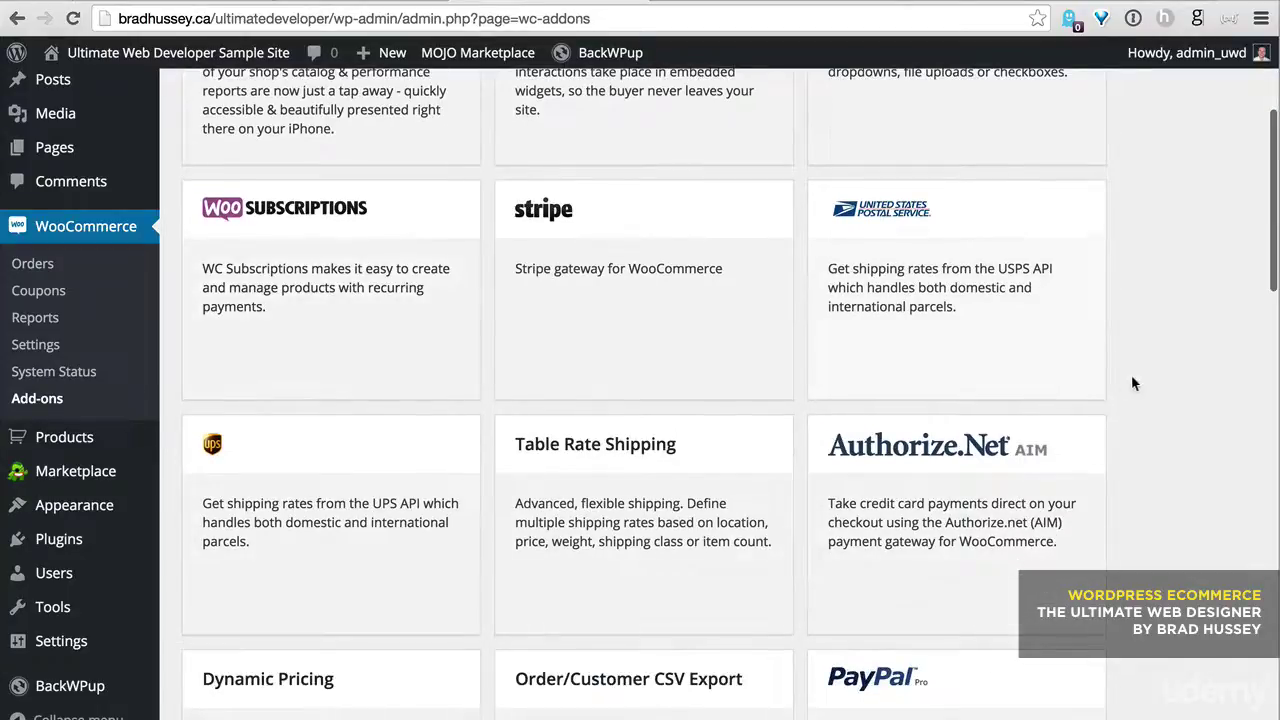
{"action": "scroll", "coordinate": [1086, 397], "scroll_direction": "down", "scroll_amount": 3}
{"action": "scroll", "coordinate": [300, 400], "scroll_direction": "down", "scroll_amount": 5}
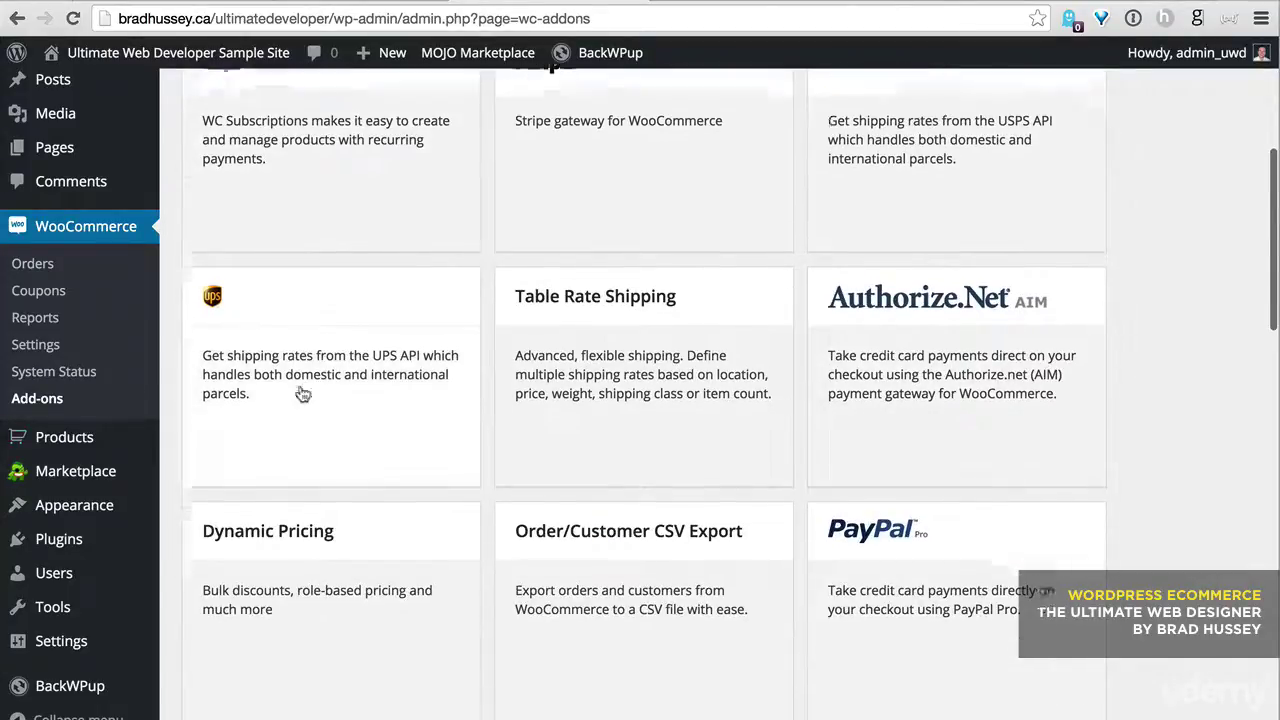
{"action": "scroll", "coordinate": [490, 447], "scroll_direction": "down", "scroll_amount": 15}
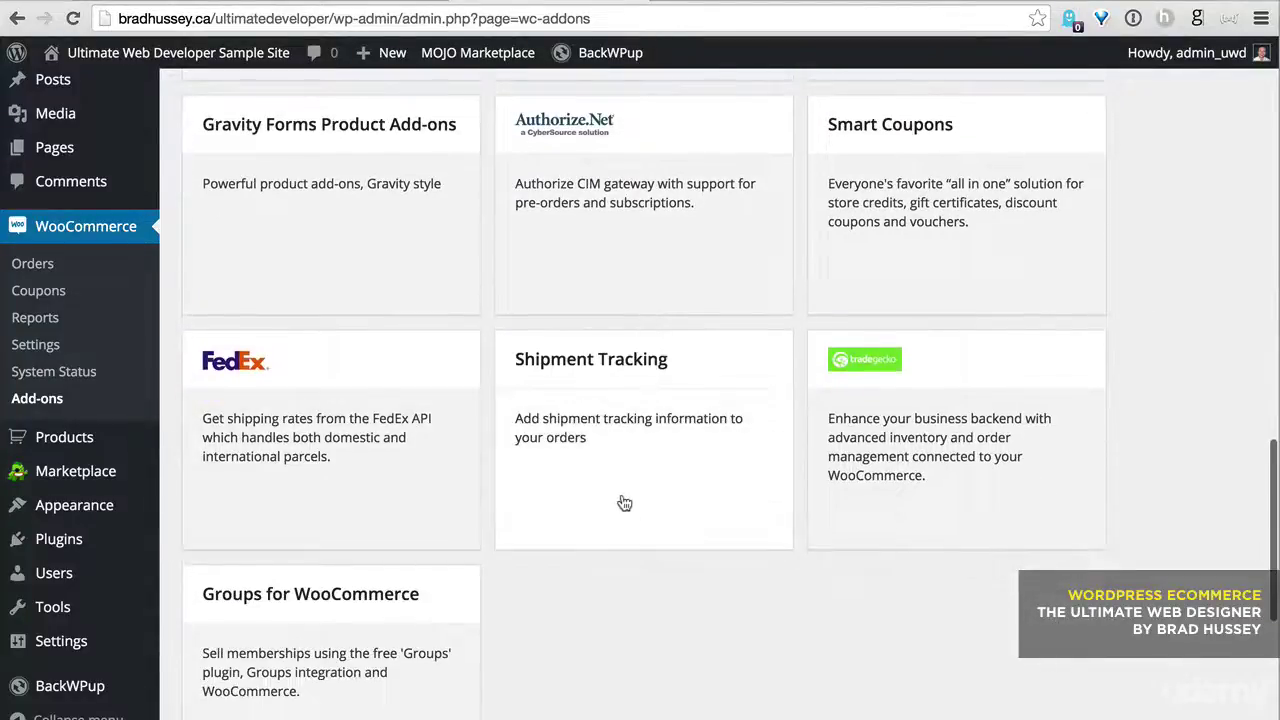
{"action": "scroll", "coordinate": [620, 503], "scroll_direction": "up", "scroll_amount": 20}
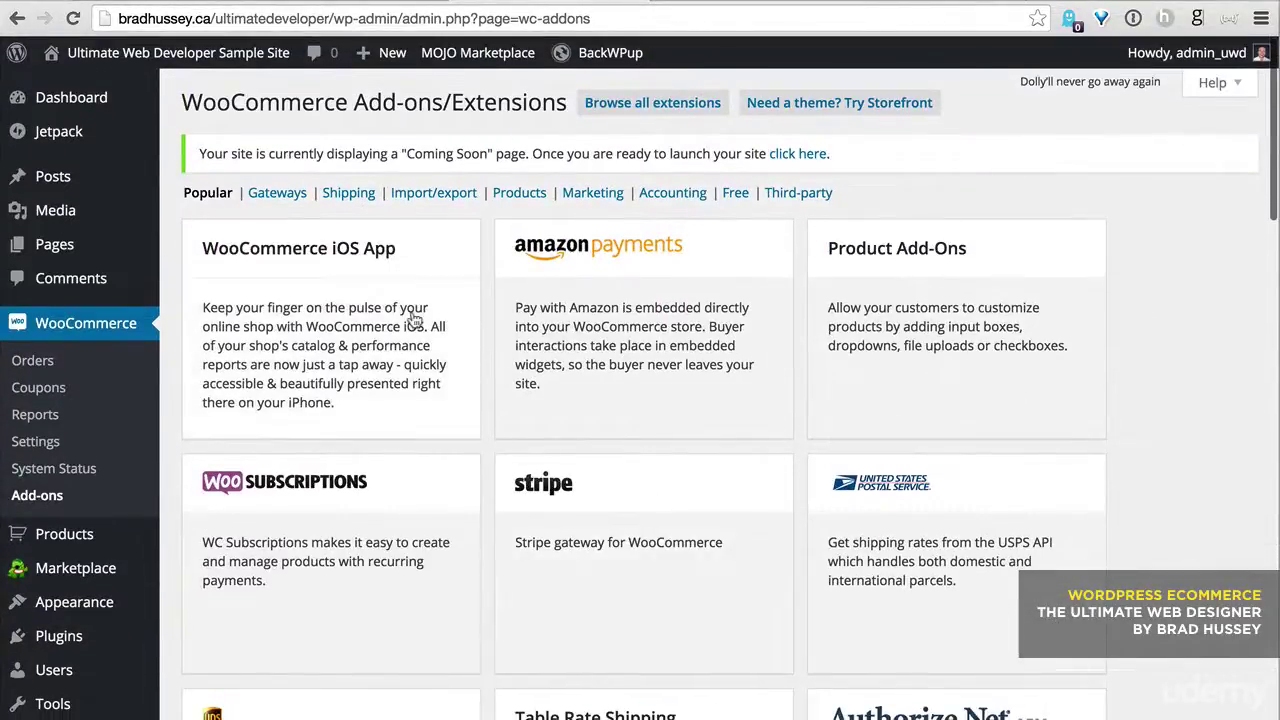
Review the Storefront theme's features on the WooThemes site and return to the UWD Course preview.
{"action": "left_click", "coordinate": [833, 104]}
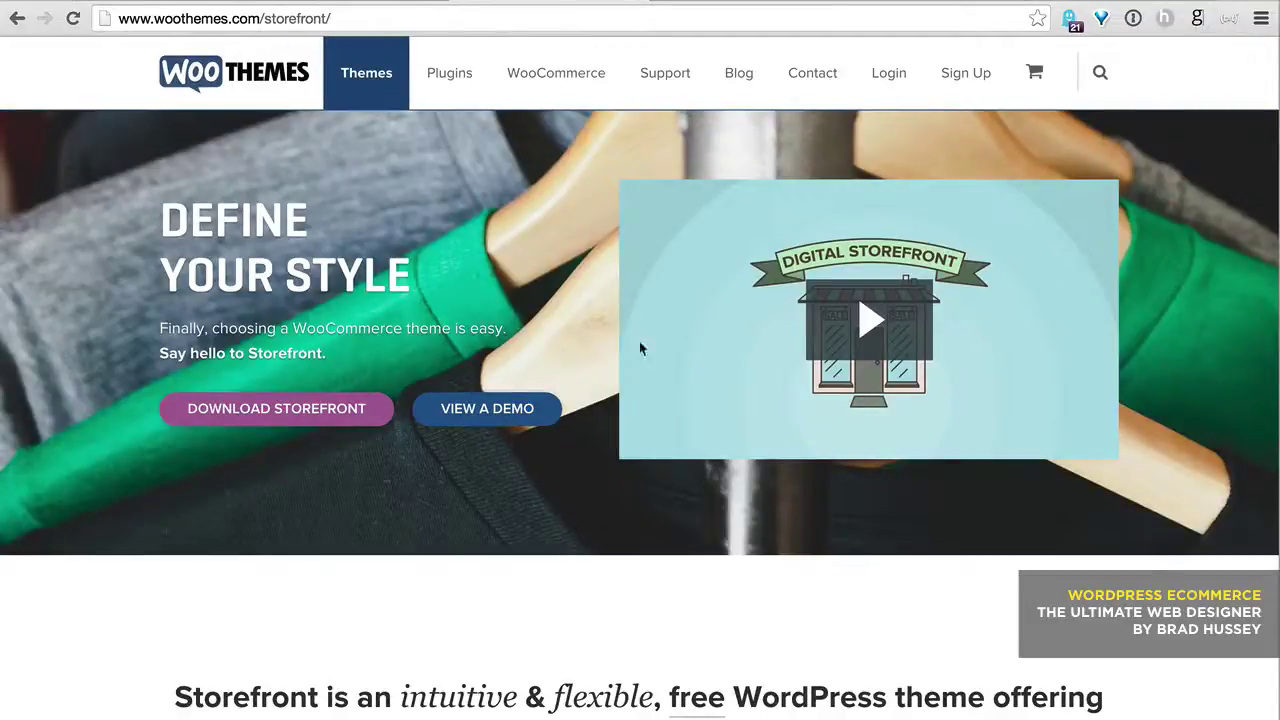
{"action": "mouse_move", "coordinate": [355, 95]}
{"action": "mouse_move", "coordinate": [372, 186]}
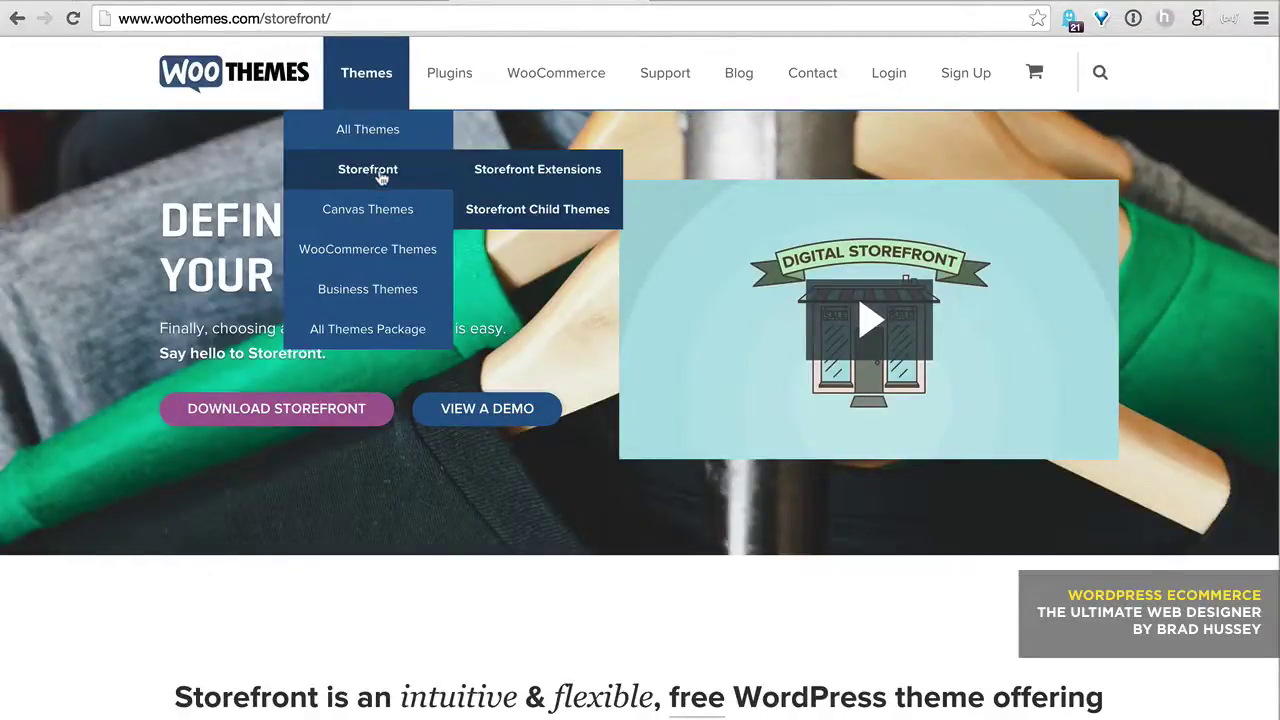
{"action": "scroll", "coordinate": [560, 440], "scroll_direction": "down", "scroll_amount": 6}
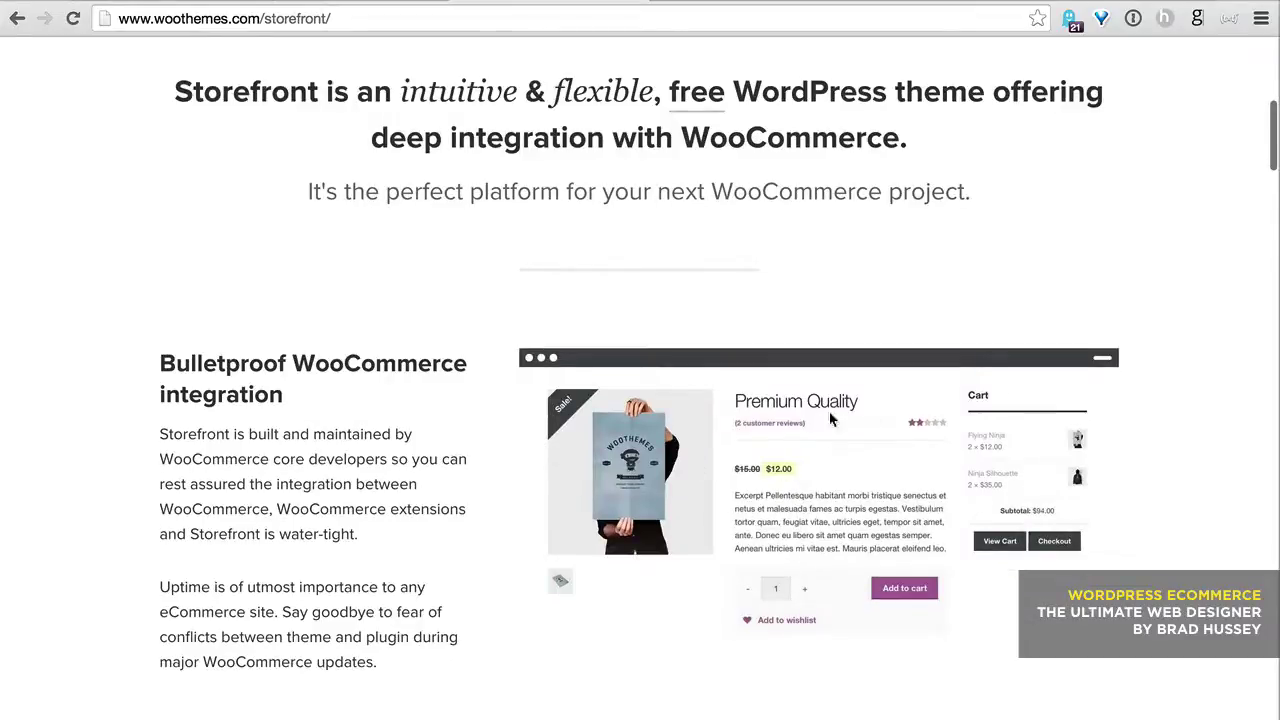
{"action": "scroll", "coordinate": [921, 488], "scroll_direction": "down", "scroll_amount": 3}
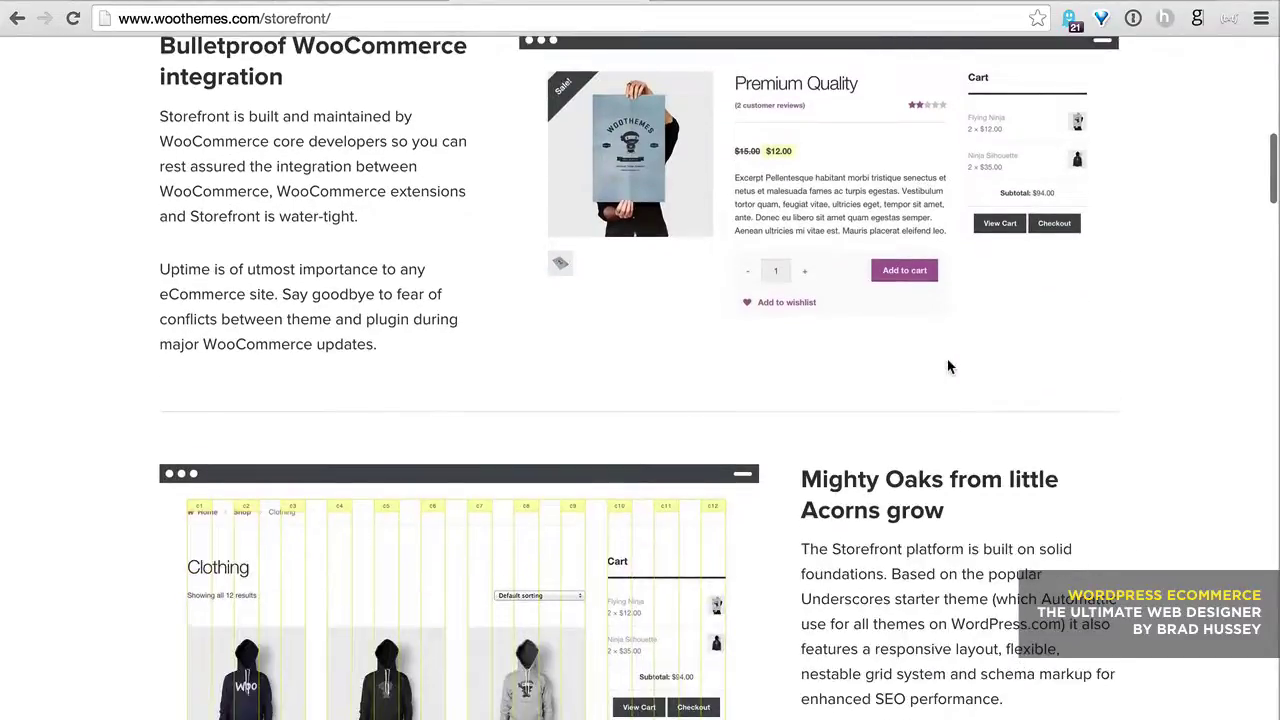
{"action": "scroll", "coordinate": [945, 320], "scroll_direction": "down", "scroll_amount": 3}
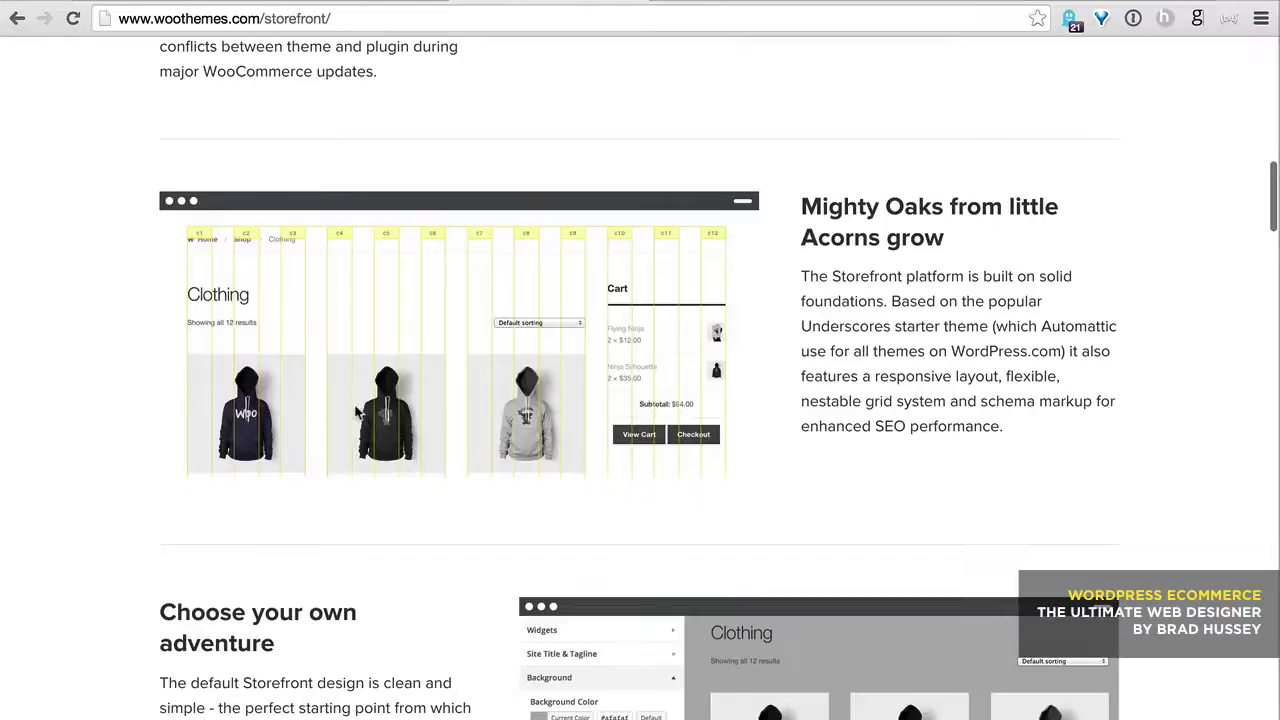
{"action": "scroll", "coordinate": [358, 416], "scroll_direction": "down", "scroll_amount": 1}
{"action": "scroll", "coordinate": [300, 317], "scroll_direction": "down", "scroll_amount": 2}
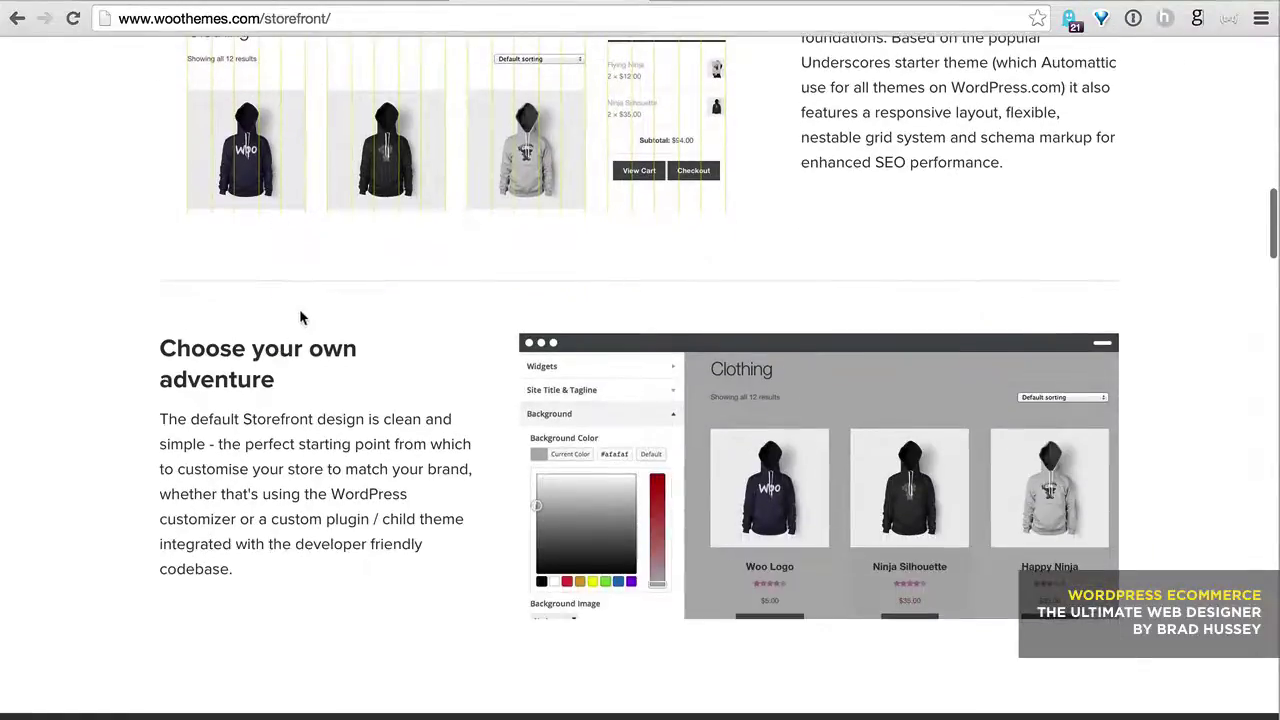
{"action": "scroll", "coordinate": [378, 338], "scroll_direction": "down", "scroll_amount": 2}
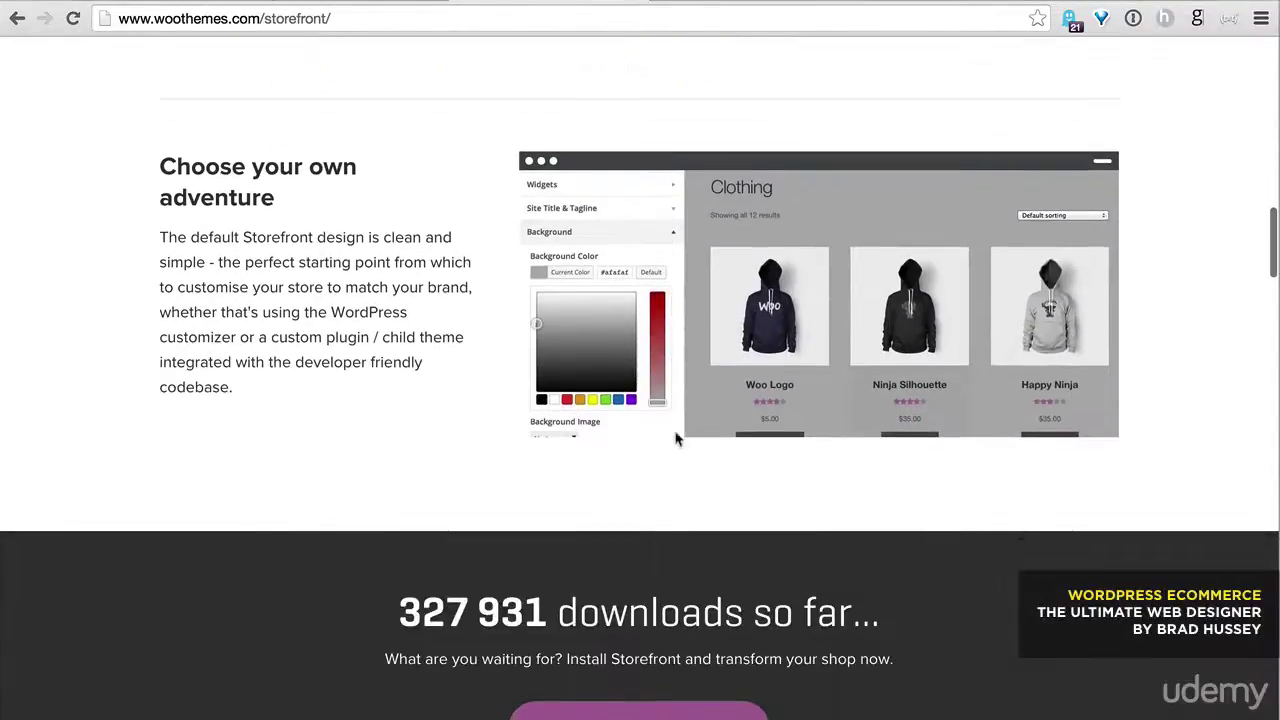
{"action": "scroll", "coordinate": [808, 416], "scroll_direction": "down", "scroll_amount": 5}
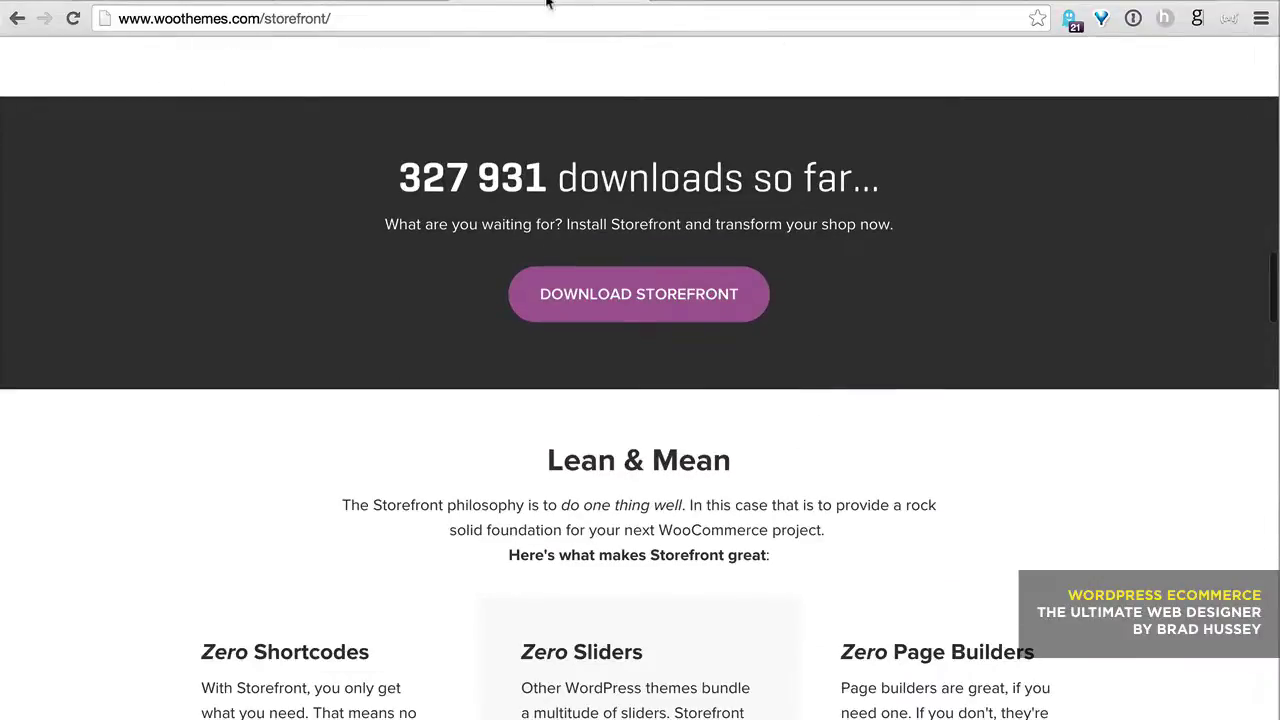
{"action": "left_click", "coordinate": [725, 5]}
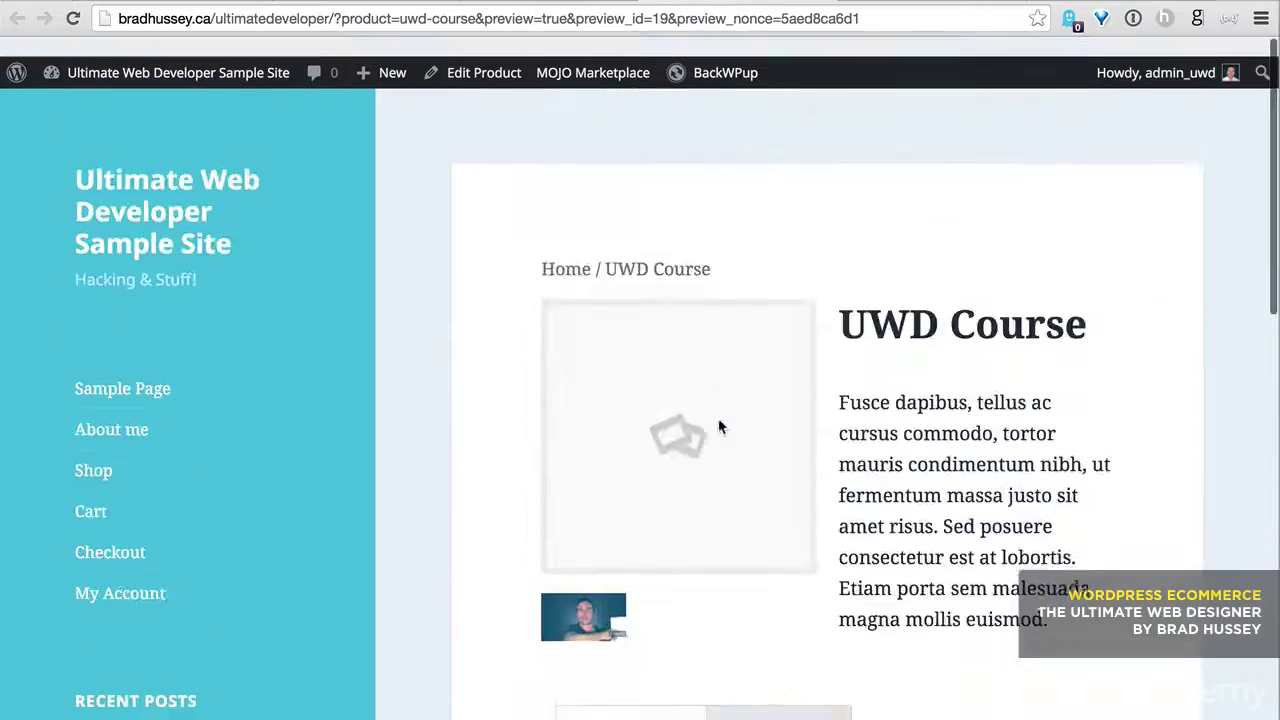
View the store's Shop page and look through the remaining Storefront theme features on the WooThemes site.
{"action": "left_click", "coordinate": [119, 451]}
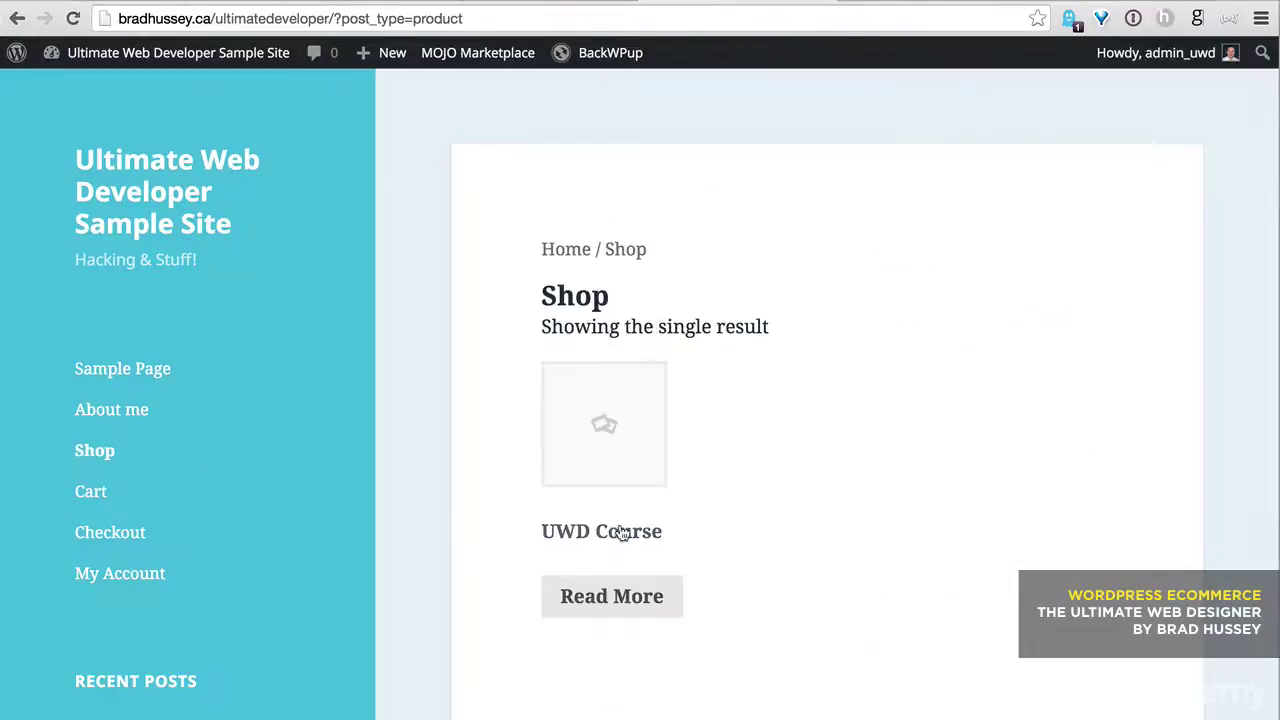
{"action": "left_click", "coordinate": [538, 3]}
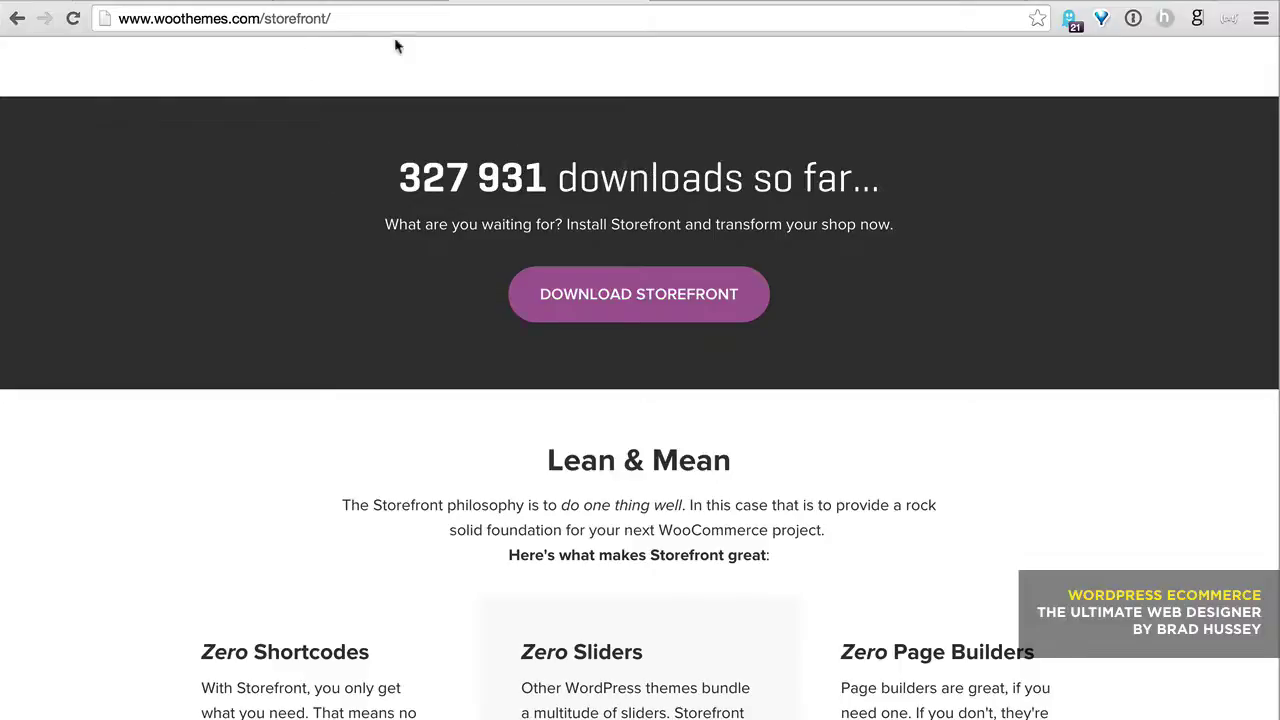
{"action": "scroll", "coordinate": [780, 416], "scroll_direction": "down", "scroll_amount": 10}
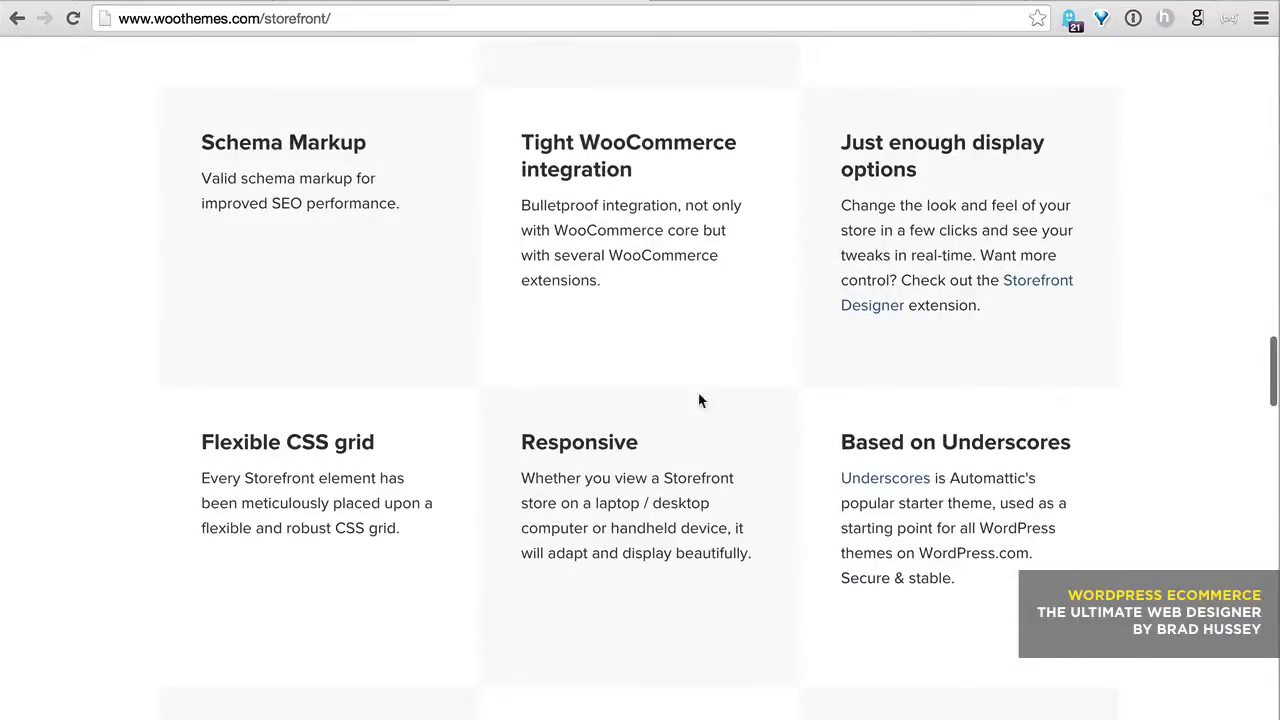
{"action": "scroll", "coordinate": [700, 398], "scroll_direction": "down", "scroll_amount": 10}
{"action": "scroll", "coordinate": [700, 398], "scroll_direction": "up", "scroll_amount": 15}
{"action": "scroll", "coordinate": [700, 398], "scroll_direction": "up", "scroll_amount": 10}
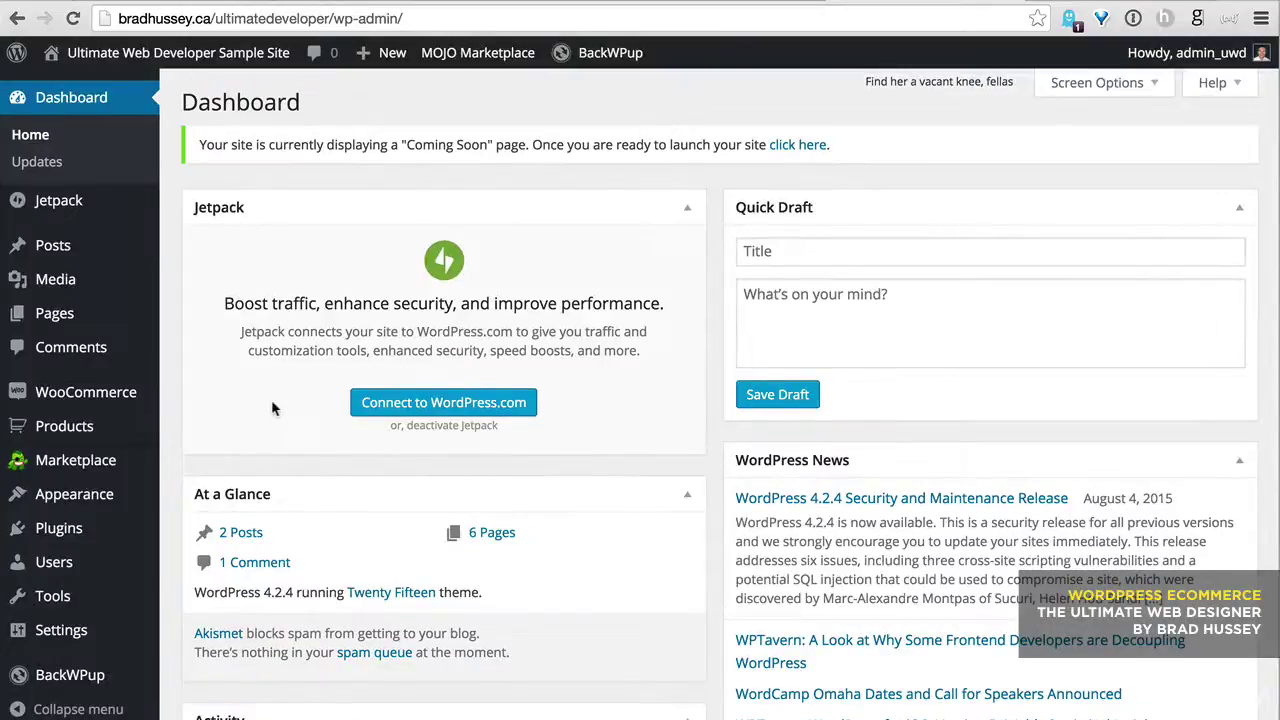
{"action": "mouse_move", "coordinate": [121, 464]}
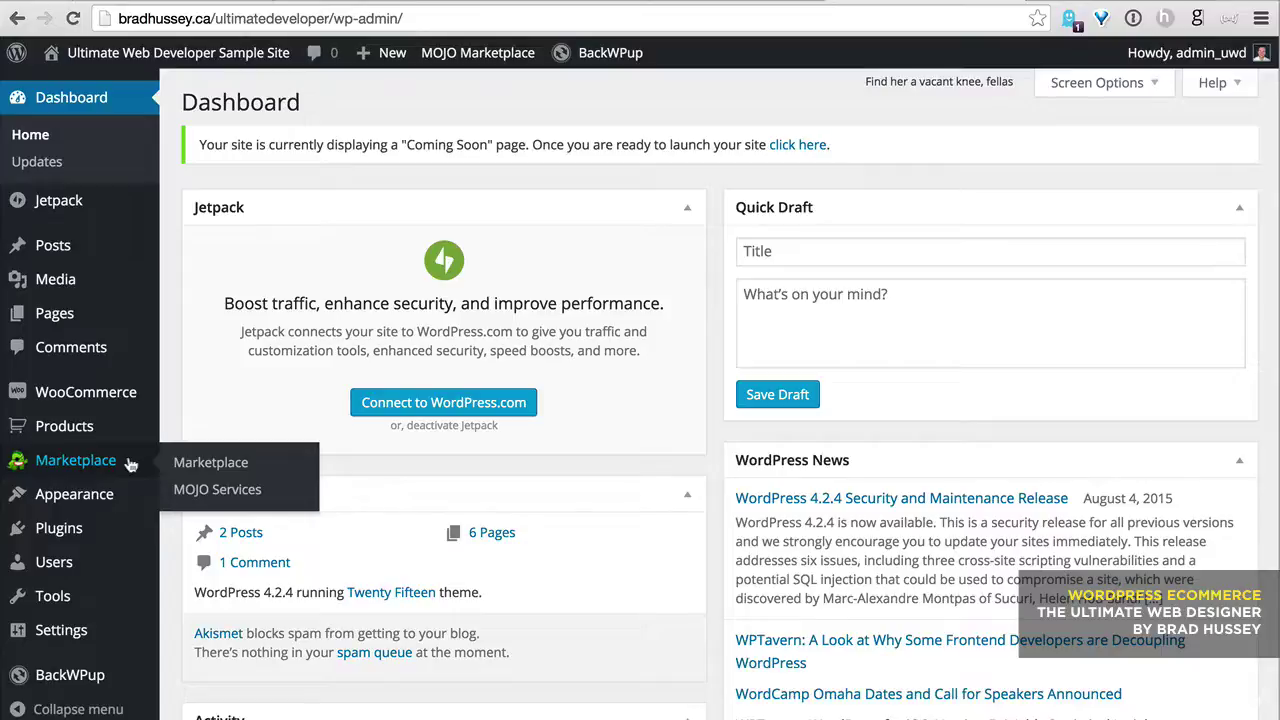
{"action": "mouse_move", "coordinate": [120, 398]}
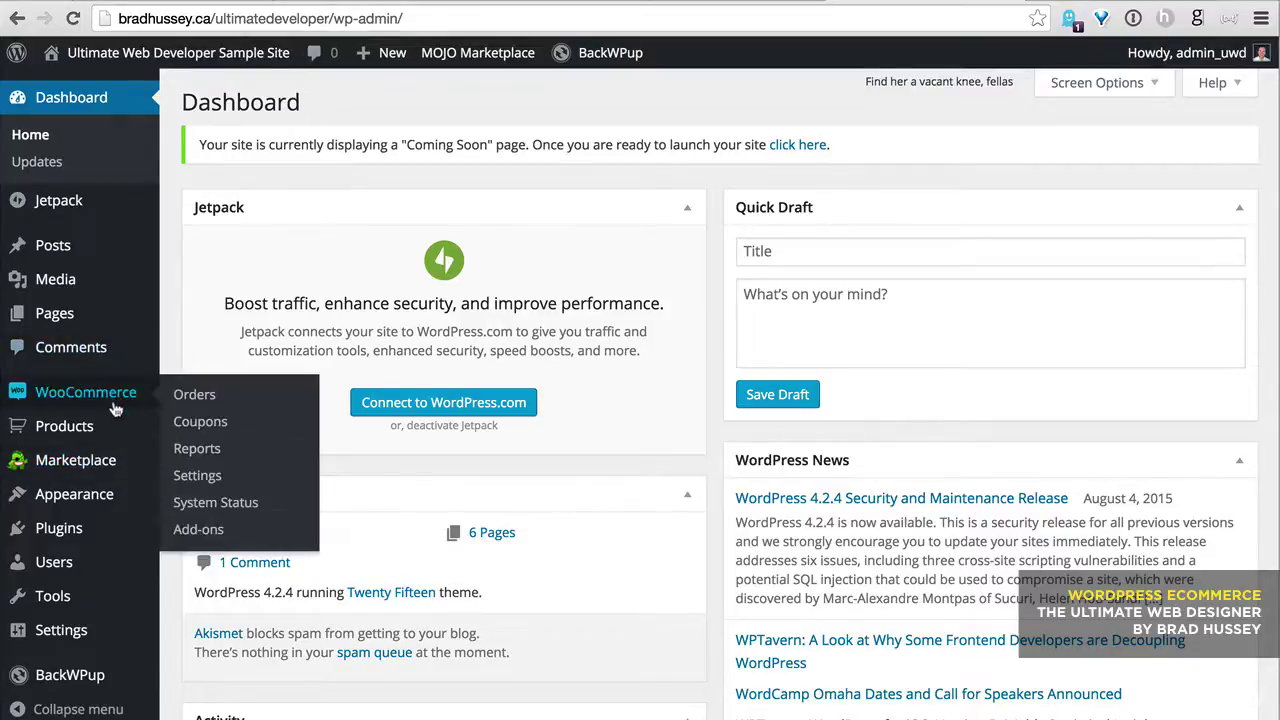